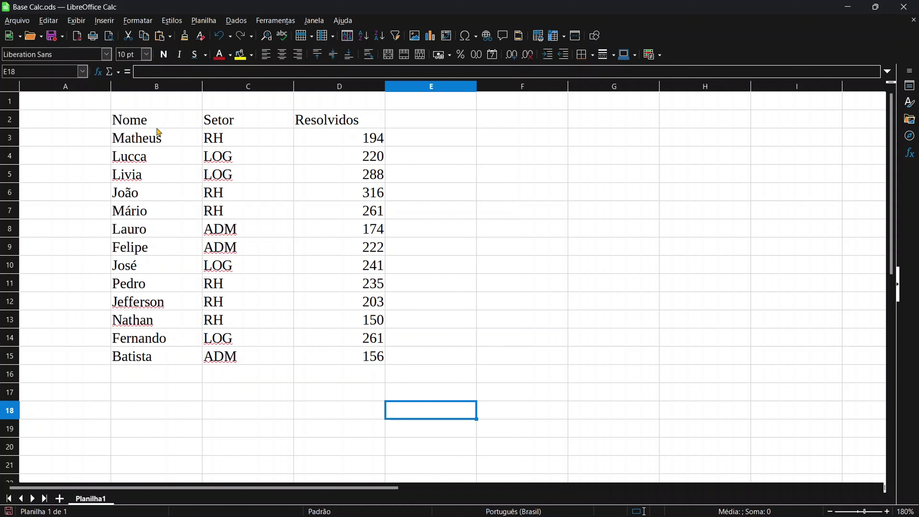
Centre the Nome, Setor and Resolvidos headers in B2:D2 and fill them yellow
left_click_drag(158, 123, 380, 354)
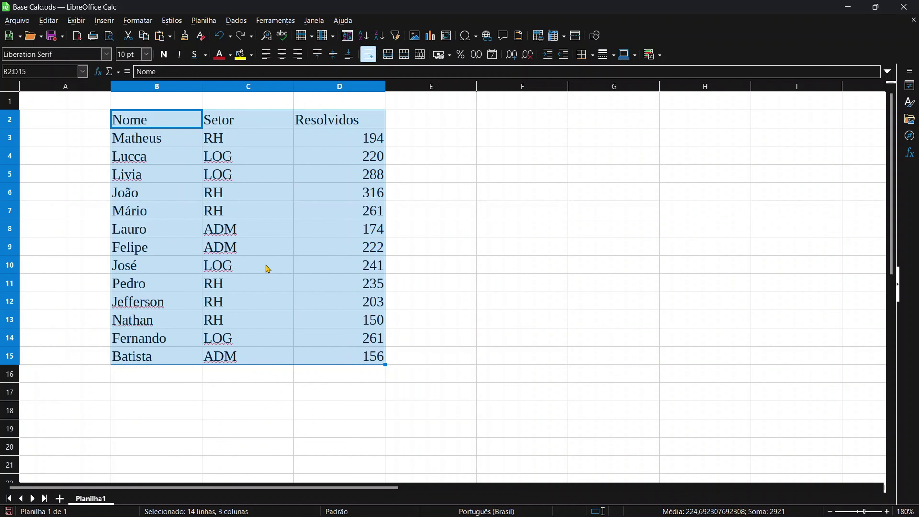
left_click(431, 246)
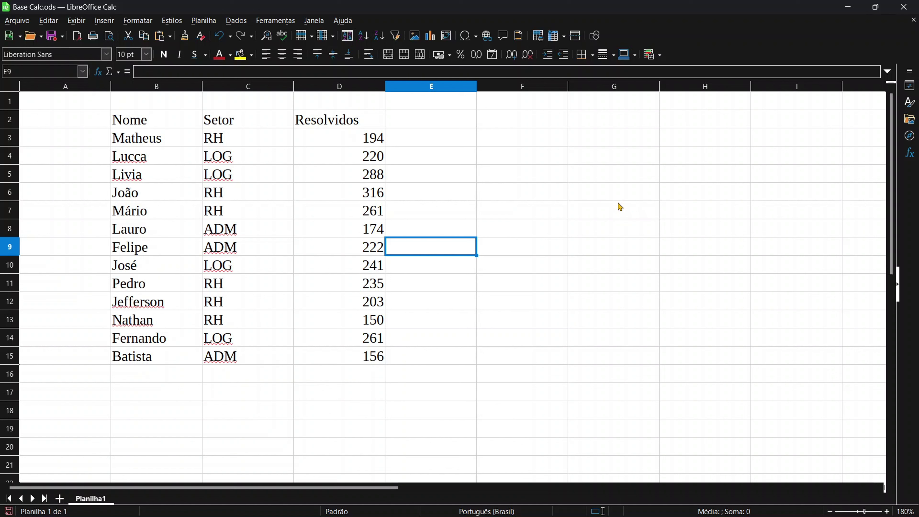
mouse_move(145, 120)
left_mouse_down()
mouse_move(296, 145)
mouse_move(331, 130)
left_mouse_up()
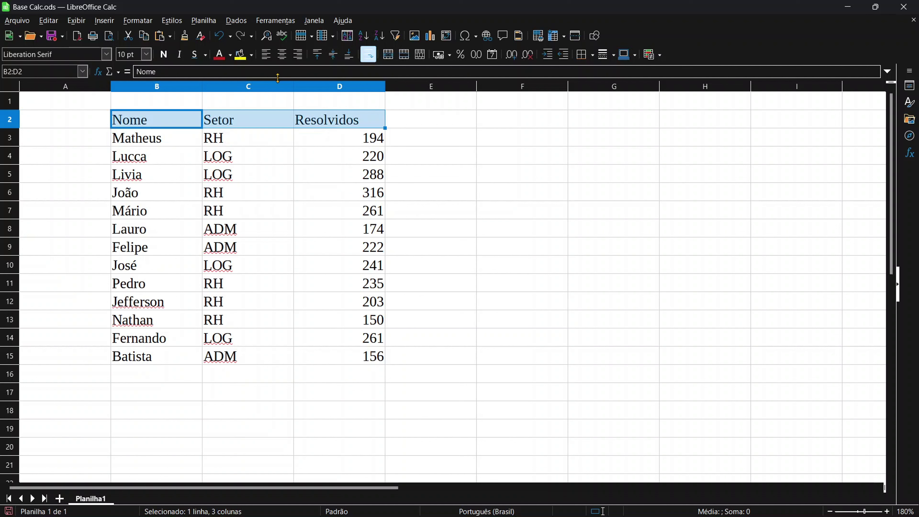
left_click(282, 54)
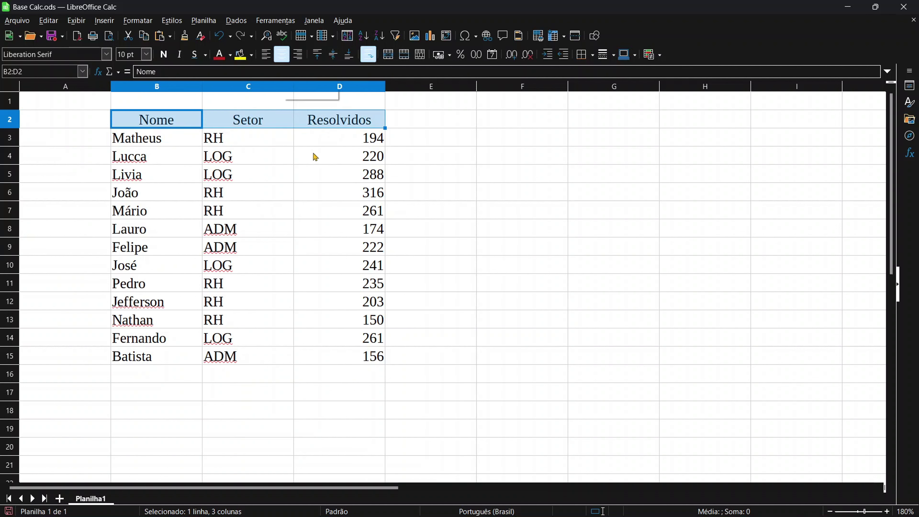
left_click(252, 55)
left_click(322, 134)
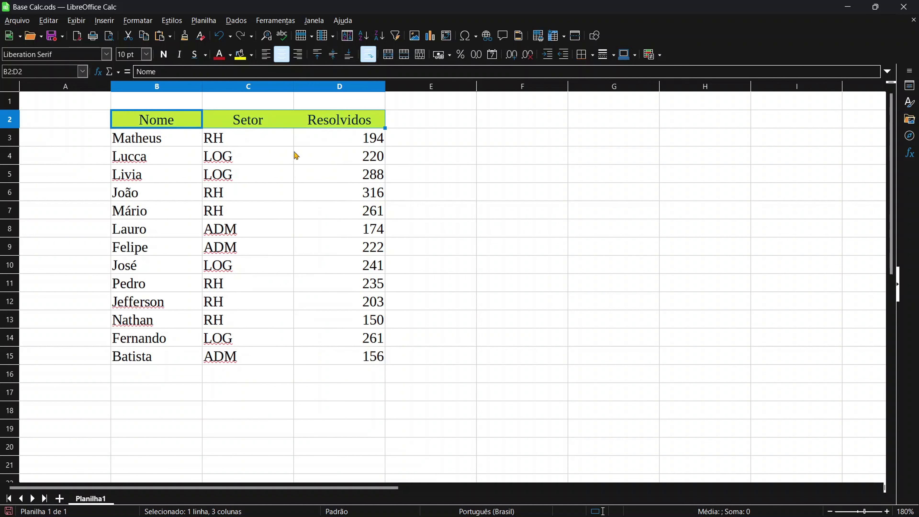
Apply all borders to the employee rows B3:D15
mouse_move(169, 145)
left_mouse_down()
mouse_move(254, 175)
mouse_move(372, 356)
left_mouse_up()
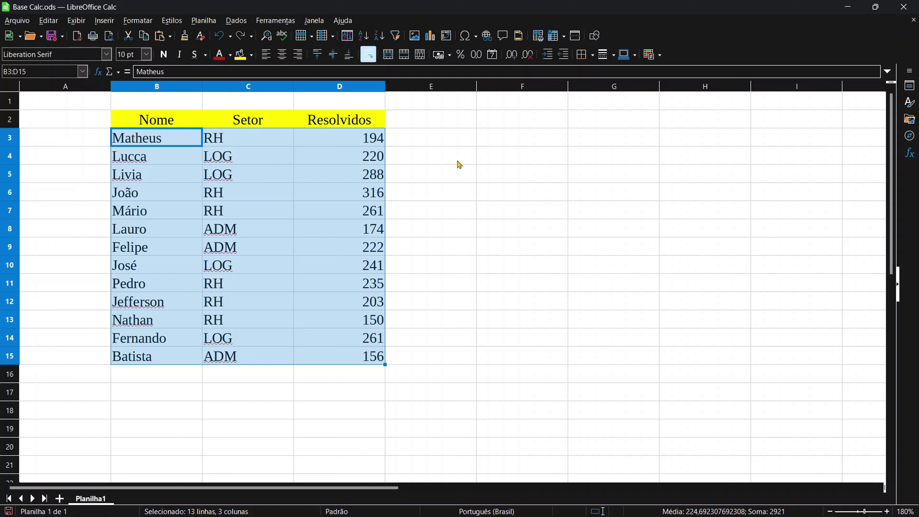
left_click(589, 55)
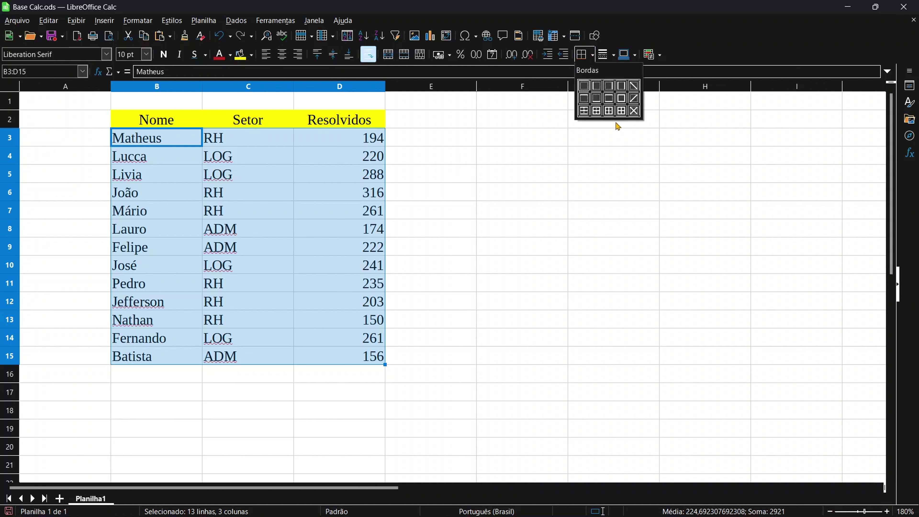
left_click(622, 111)
left_click(503, 200)
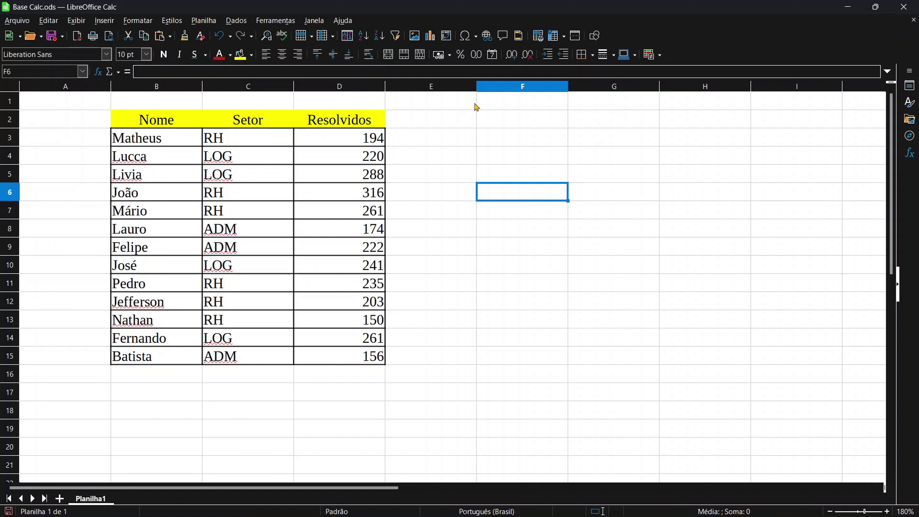
left_click(512, 140)
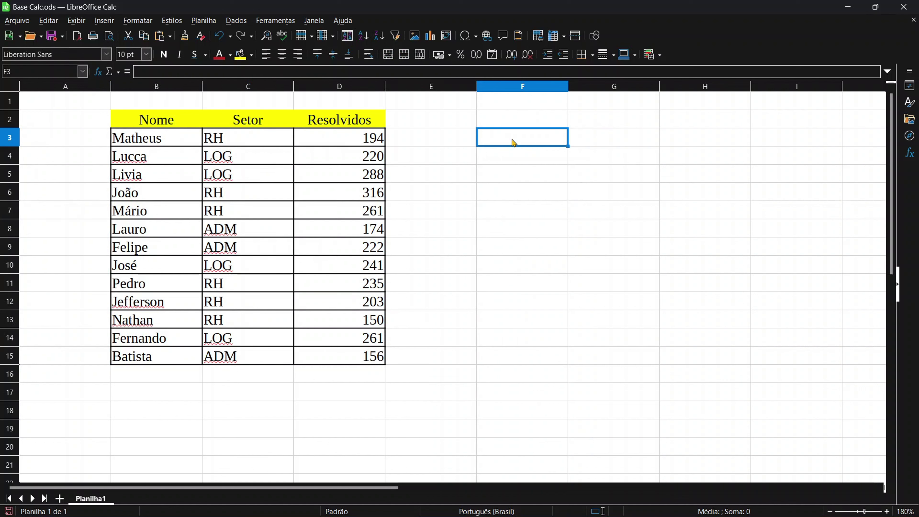
type("=")
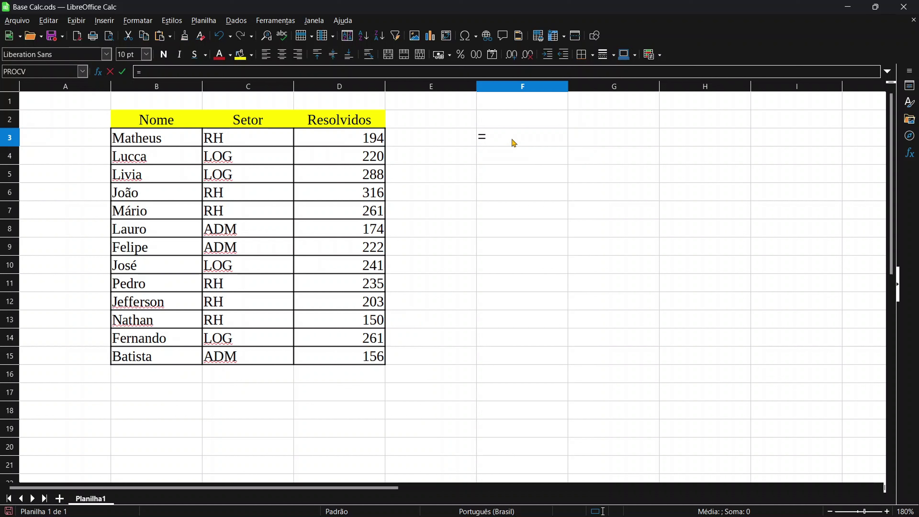
type("soma")
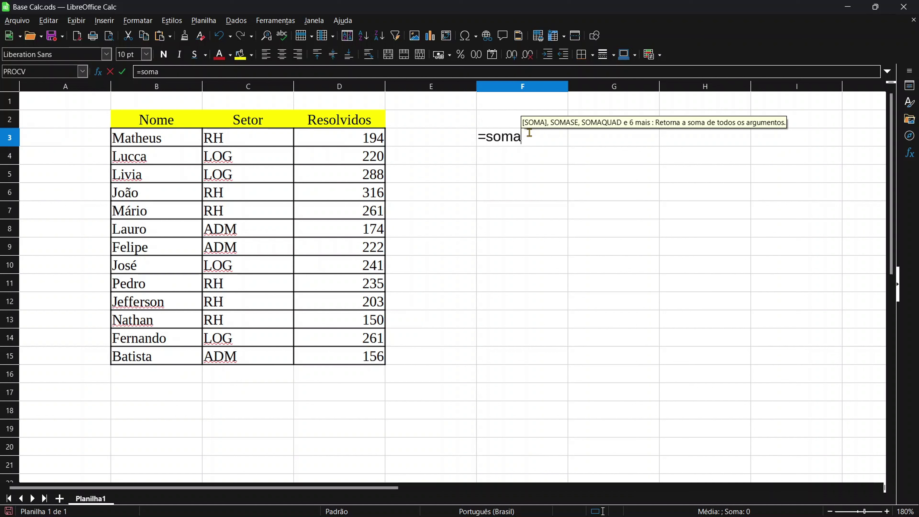
key("Tab")
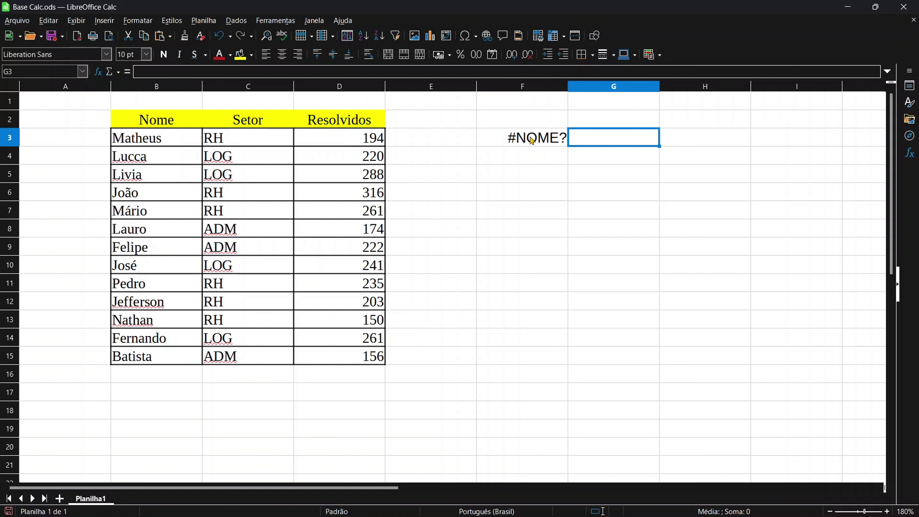
left_click(529, 142)
key("Delete")
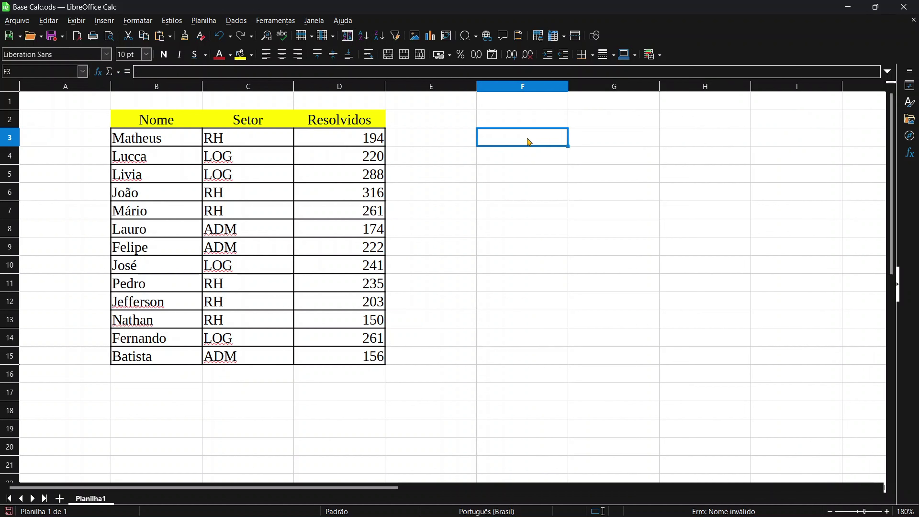
type("=soma")
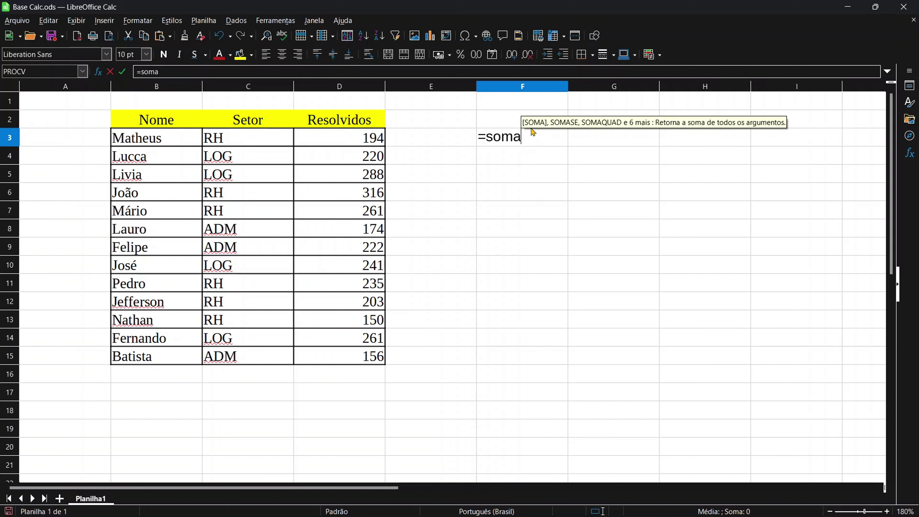
key("Return")
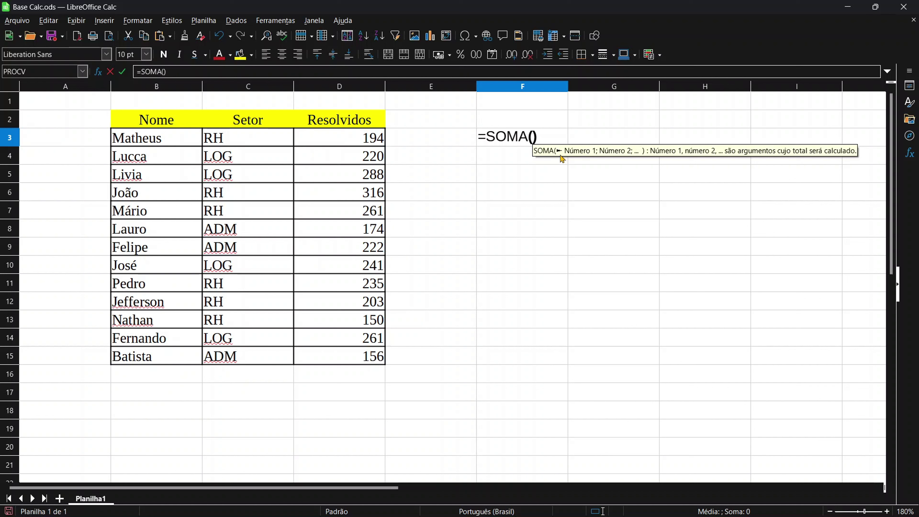
key("Escape")
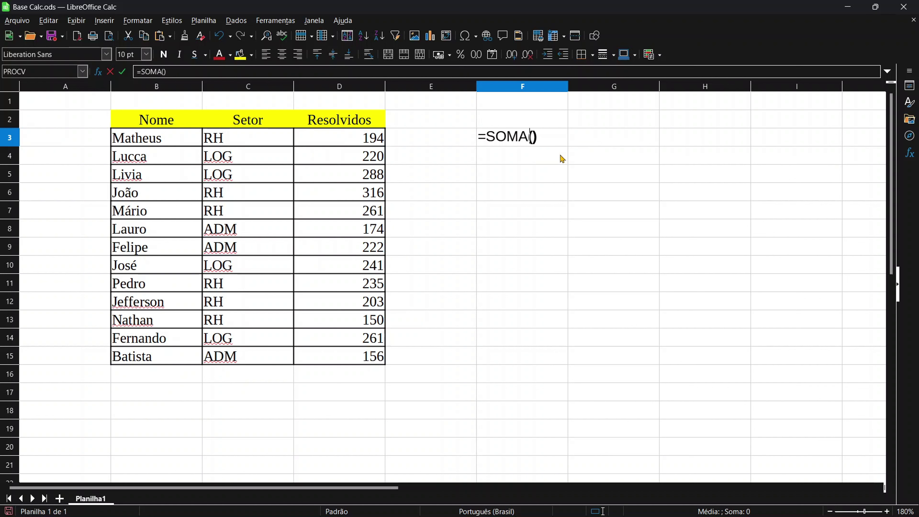
key("Escape")
left_click(536, 161)
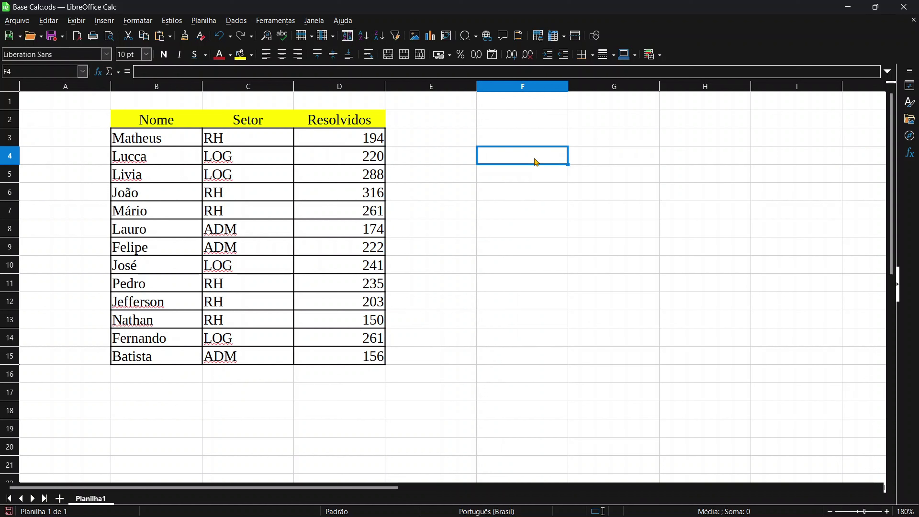
type("=ses")
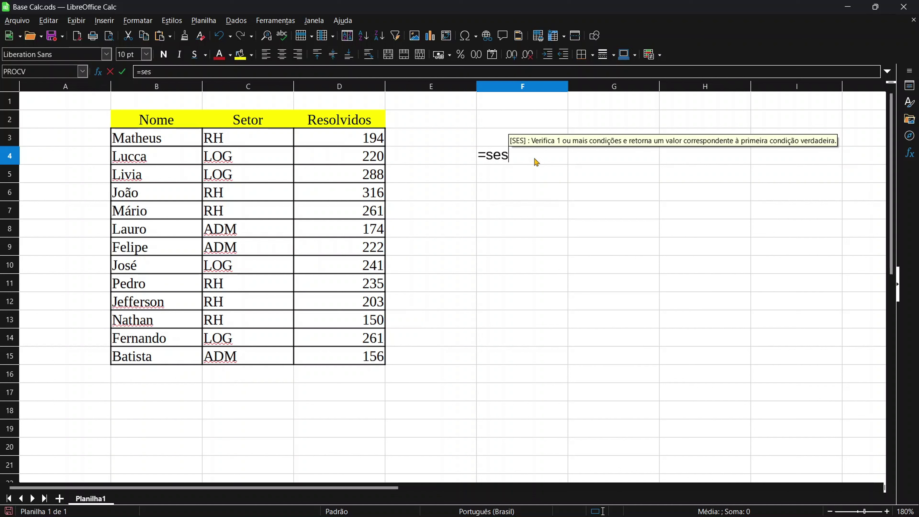
key("BackSpace")
key("BackSpace")
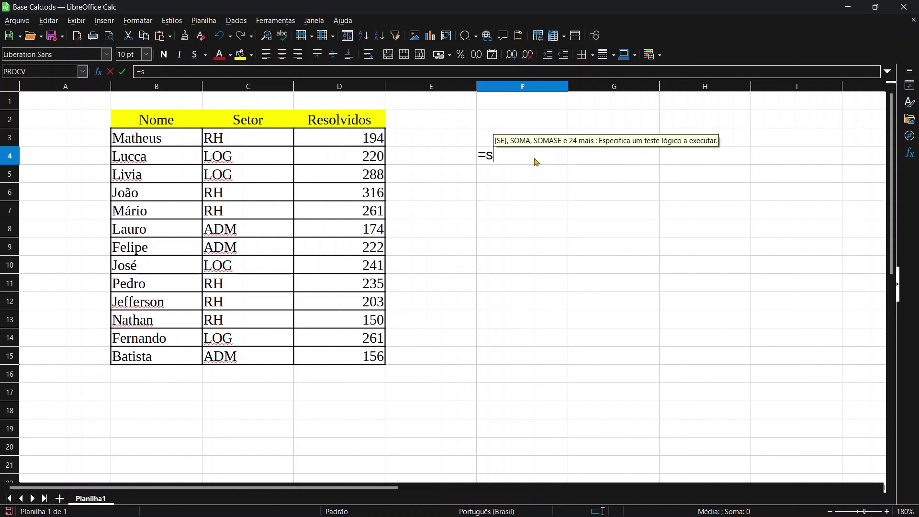
type("omases")
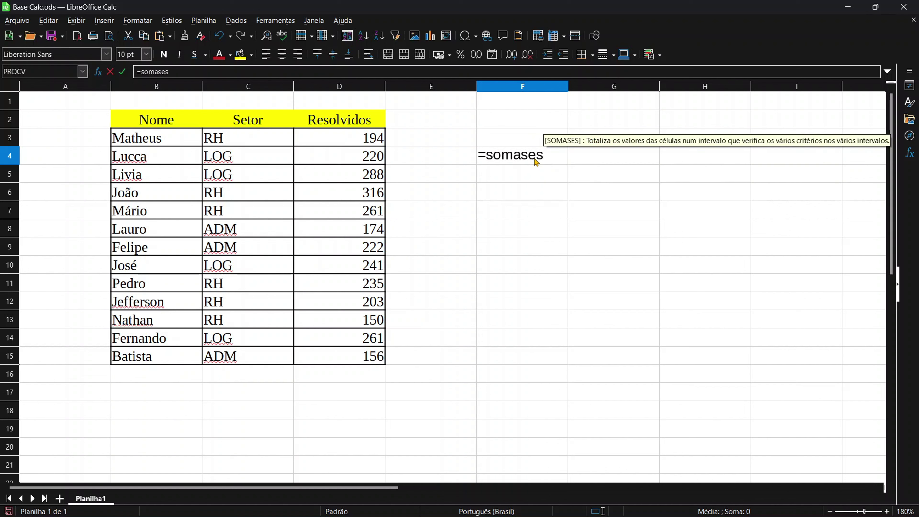
key("BackSpace")
key("BackSpace")
key("BackSpace")
key("BackSpace")
key("BackSpace")
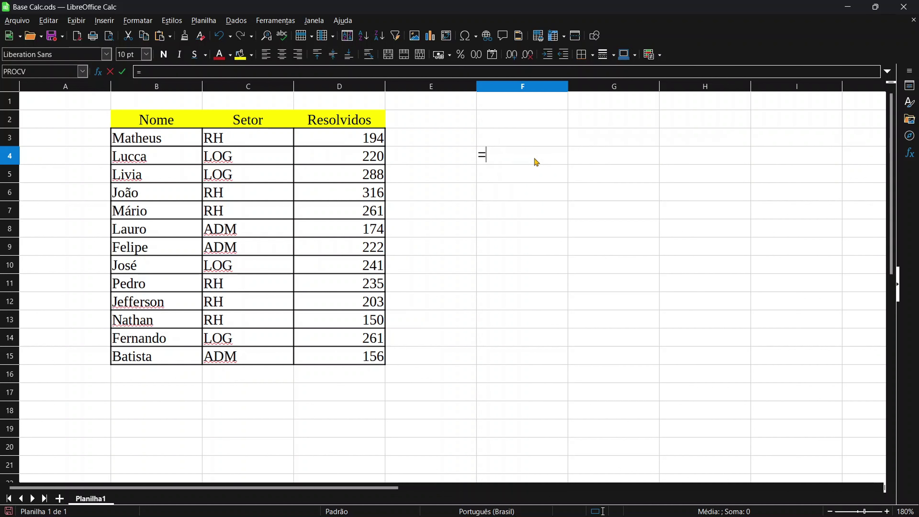
type("peo")
key("BackSpace")
key("BackSpace")
key("BackSpace")
key("BackSpace")
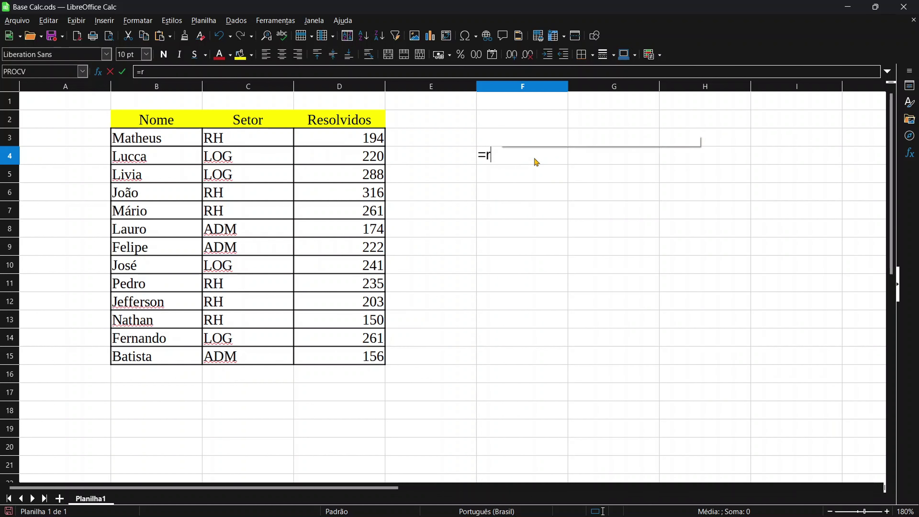
type("procx")
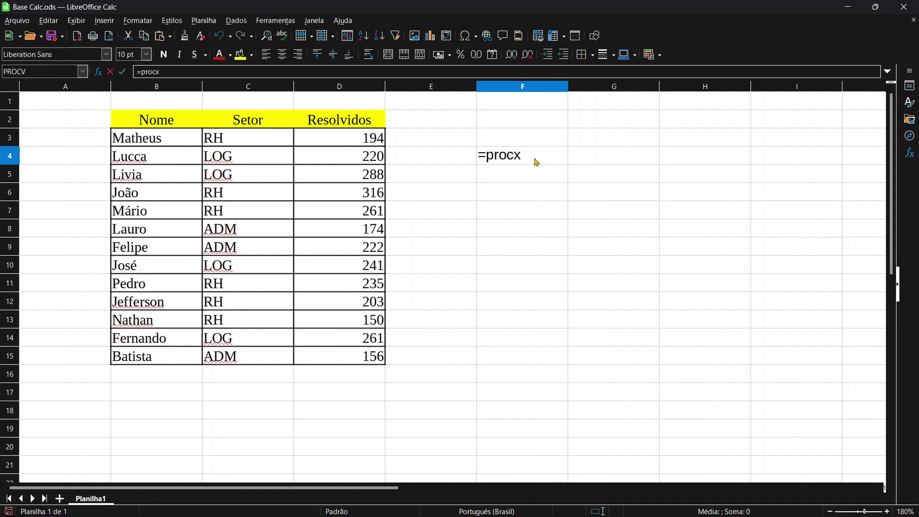
key("BackSpace")
key("BackSpace")
key("BackSpace")
key("BackSpace")
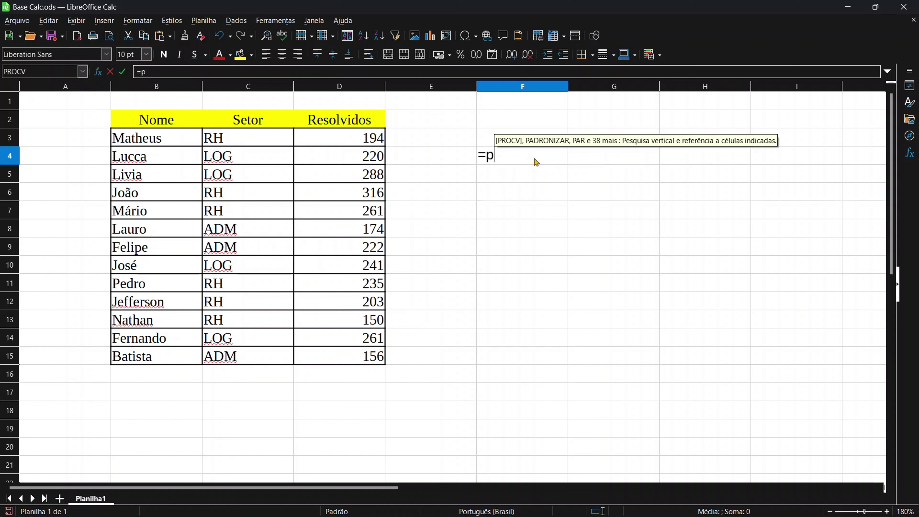
key("BackSpace")
type("filtro")
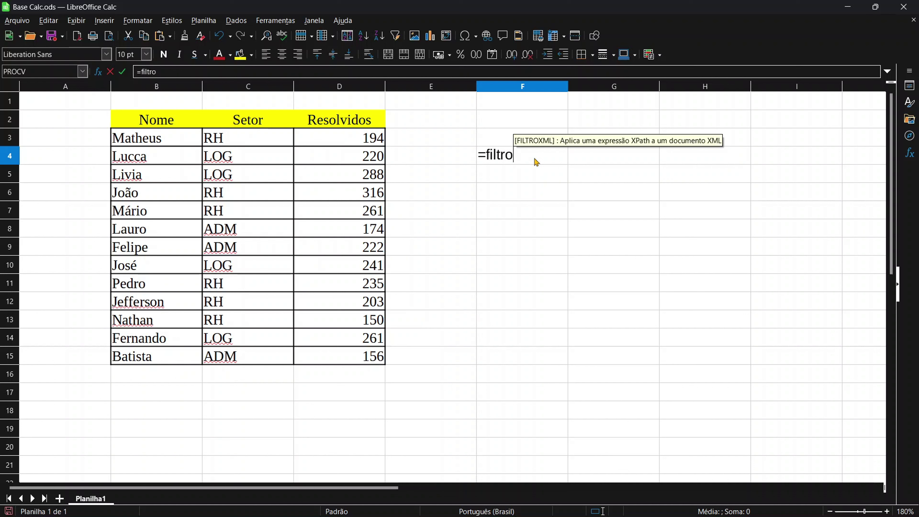
key("BackSpace")
key("BackSpace")
type("er")
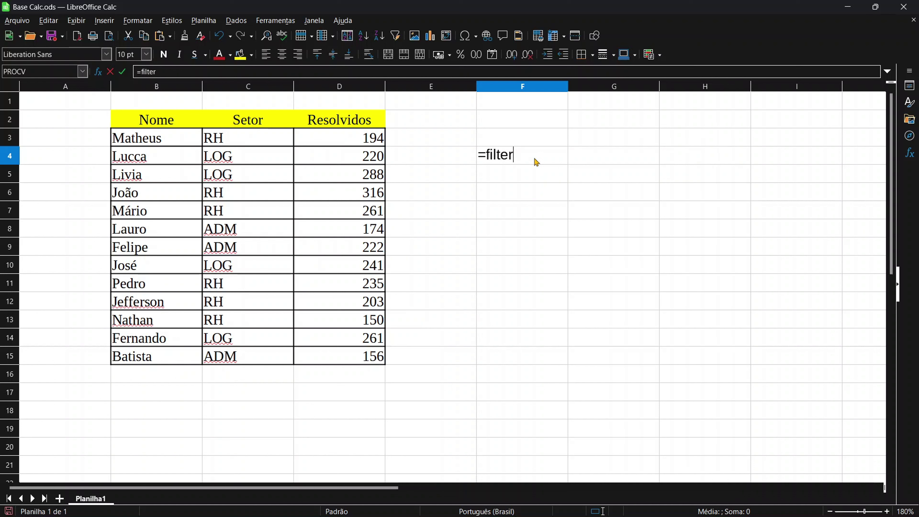
key("Escape")
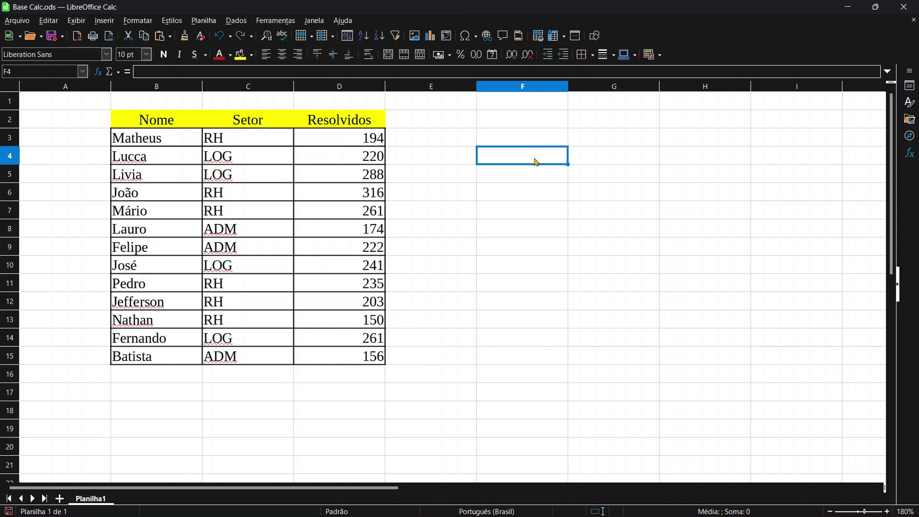
left_click(528, 142)
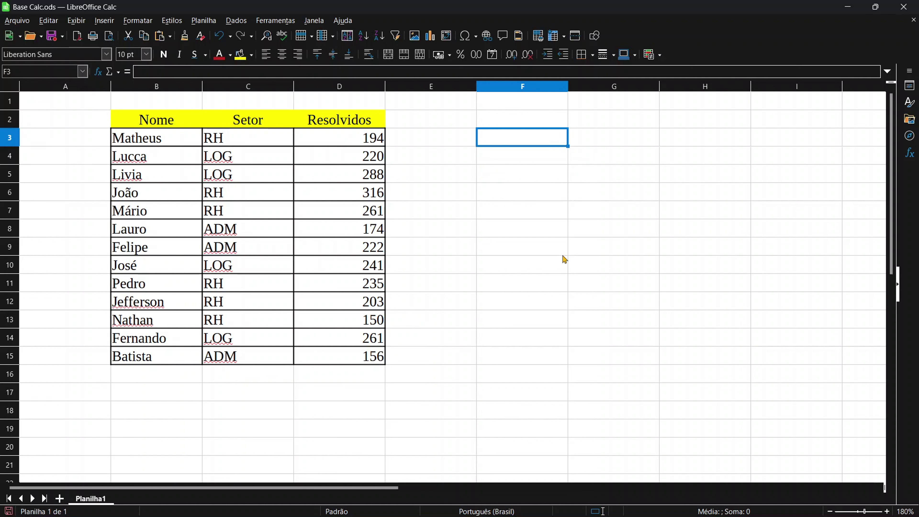
left_click(476, 196)
left_click(514, 170)
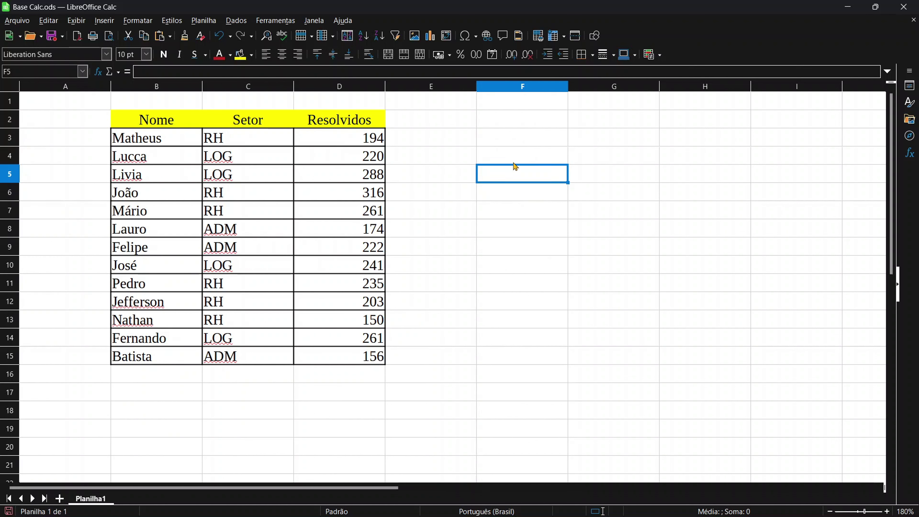
left_click(515, 158)
left_click(113, 20)
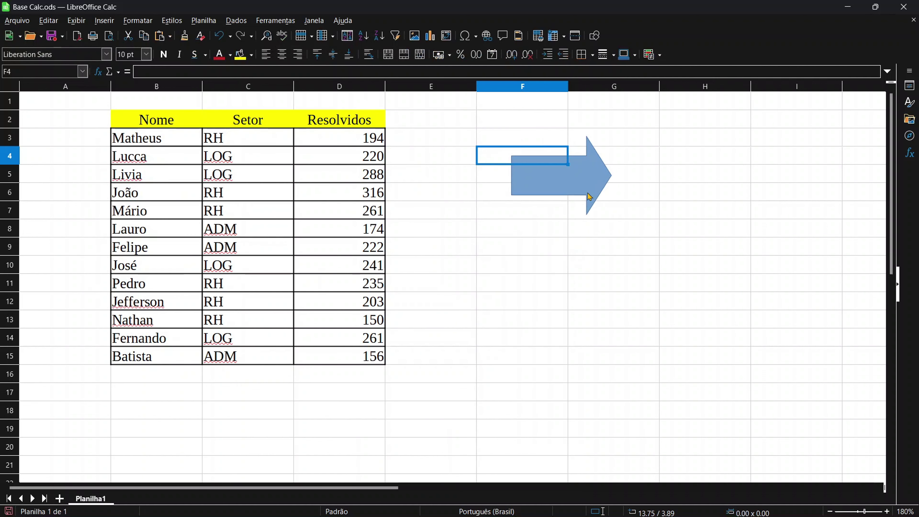
left_click(543, 190)
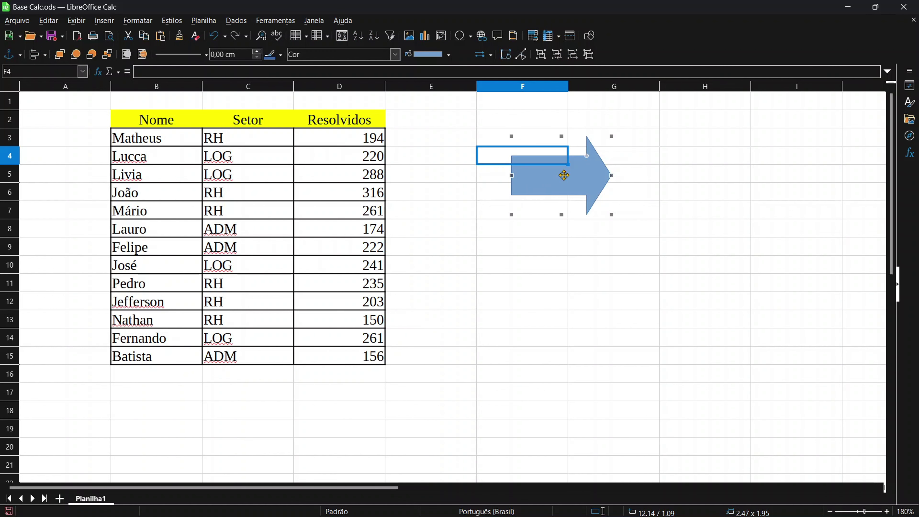
left_click(570, 262)
left_click(578, 182)
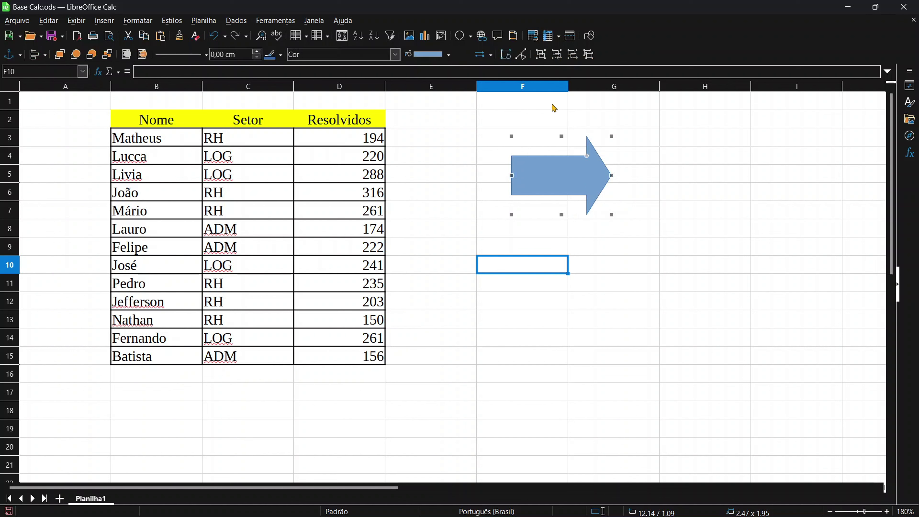
left_click(479, 36)
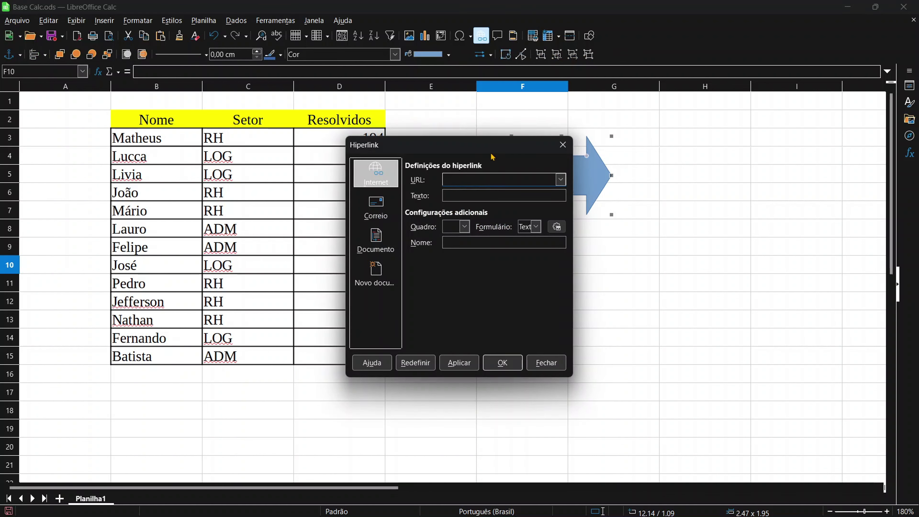
left_click(391, 250)
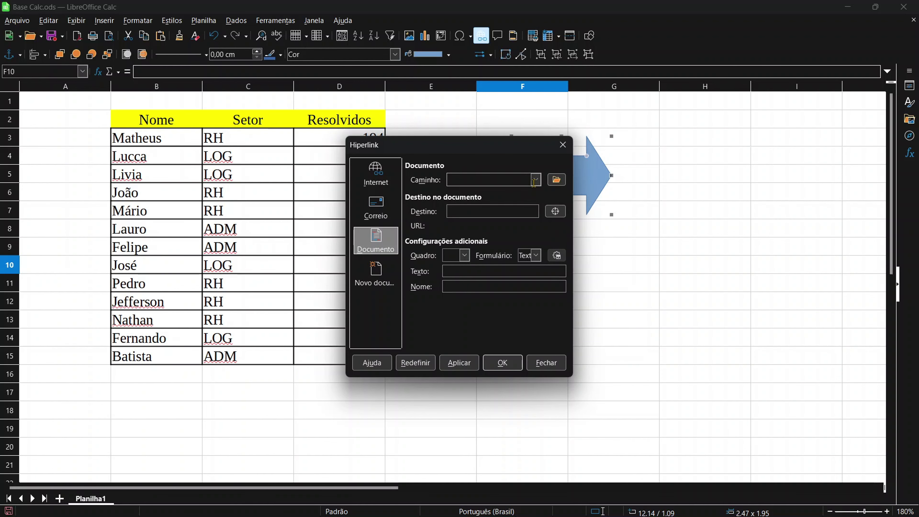
left_click(564, 146)
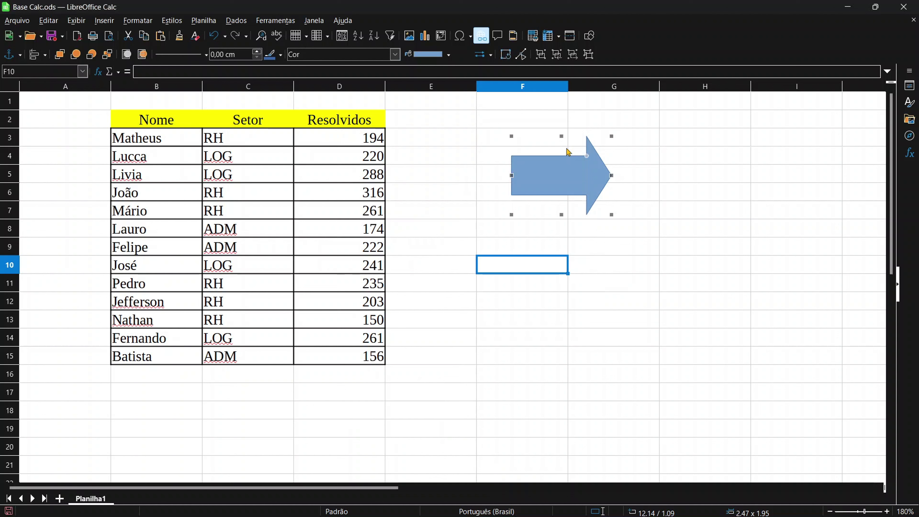
left_click(556, 302)
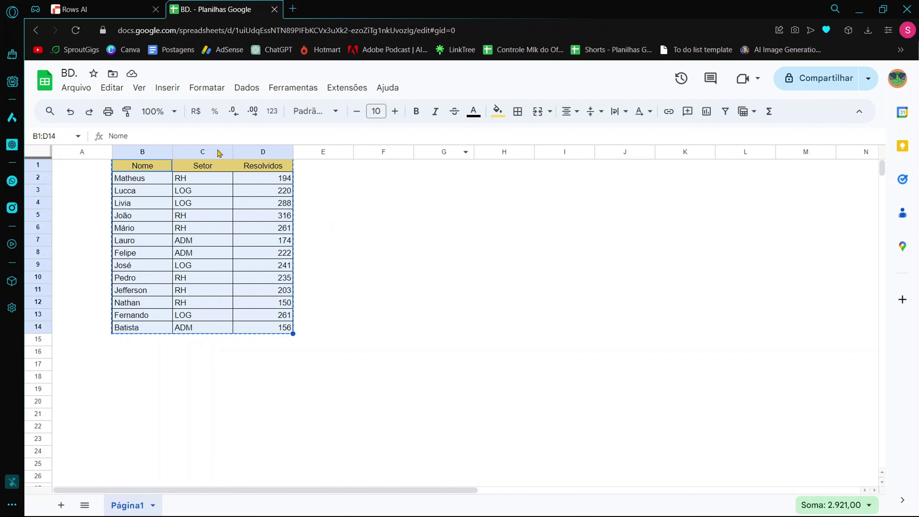
Zoom the BD. sheet to 125%
left_click(174, 111)
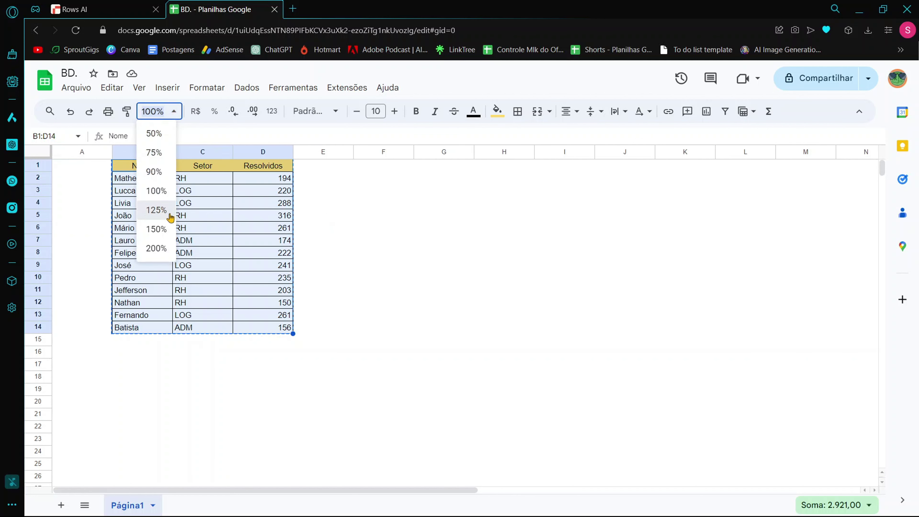
left_click(156, 209)
left_click(372, 222)
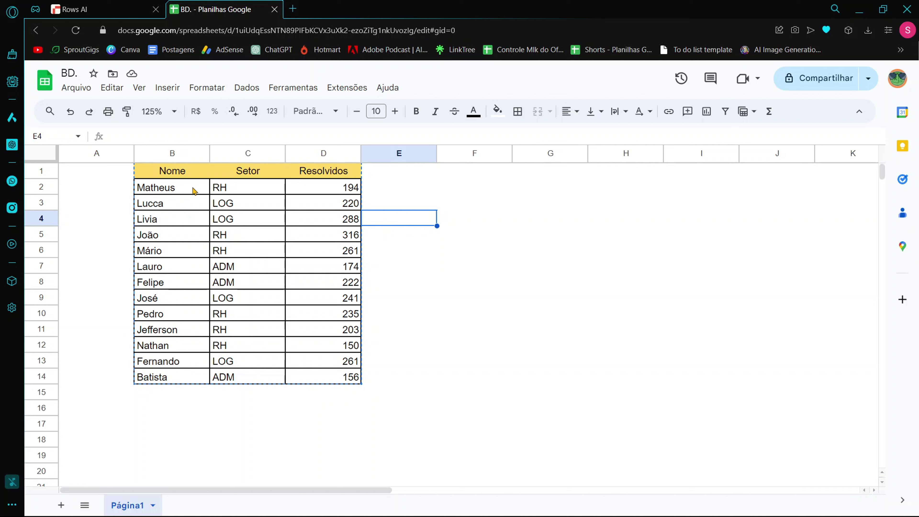
Add a conditional formatting rule on C2:C14: text contains 'RH' shades green
left_click_drag(181, 195, 329, 379)
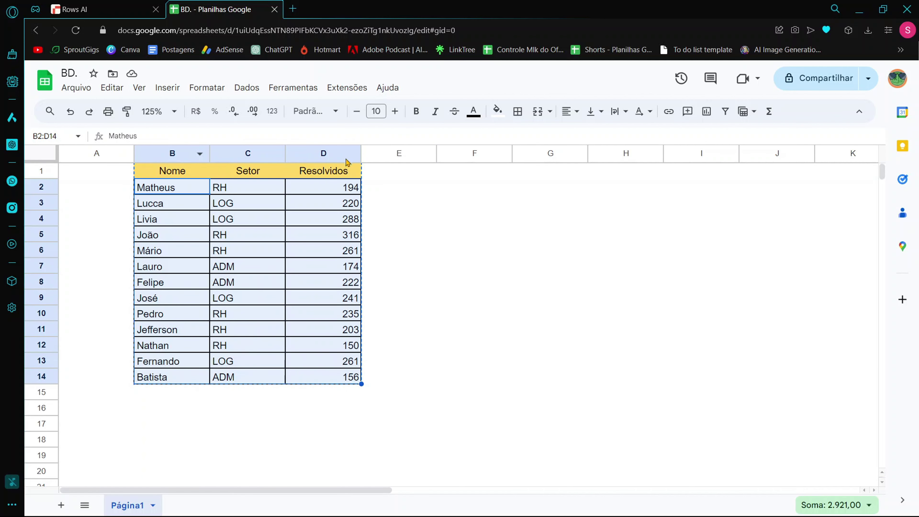
left_click(326, 194)
left_click_drag(221, 189, 242, 375)
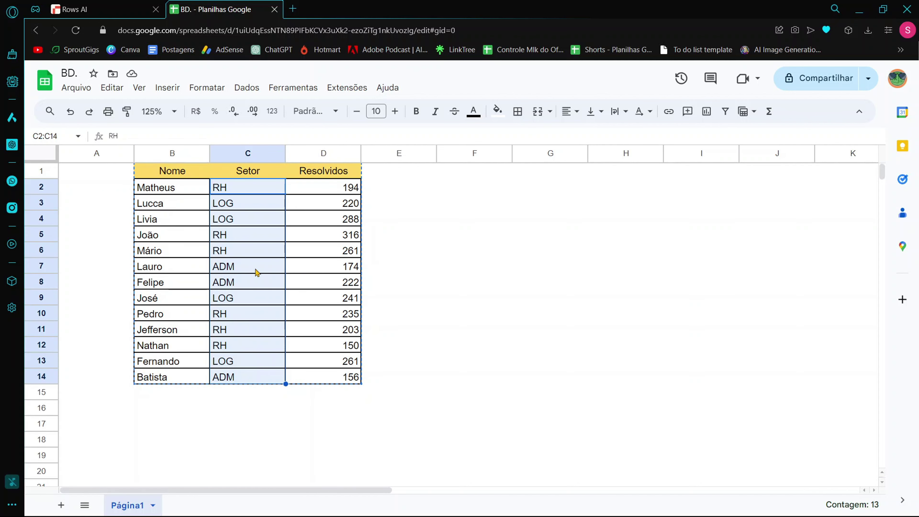
left_click(200, 89)
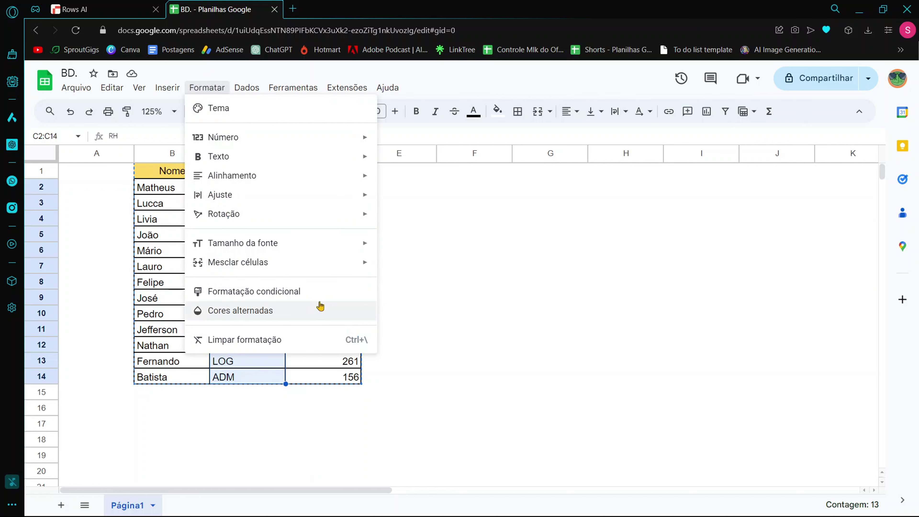
left_click(312, 294)
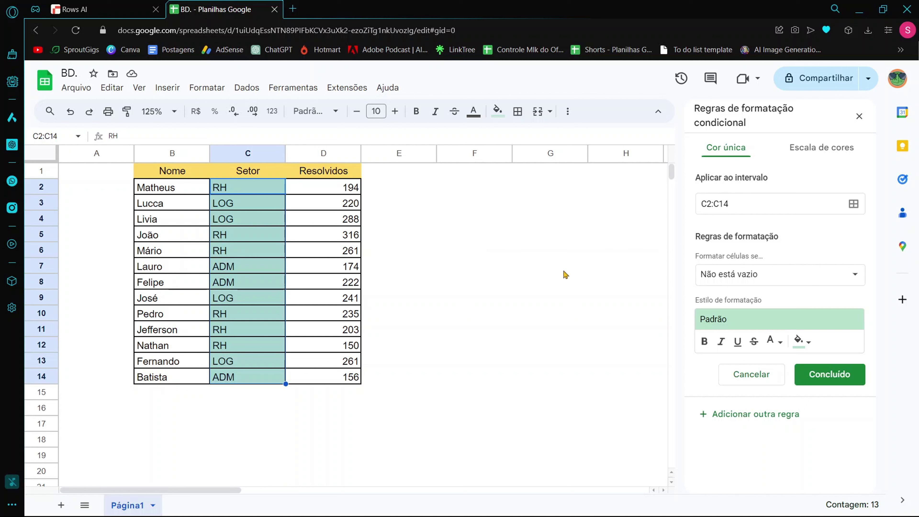
left_click(821, 283)
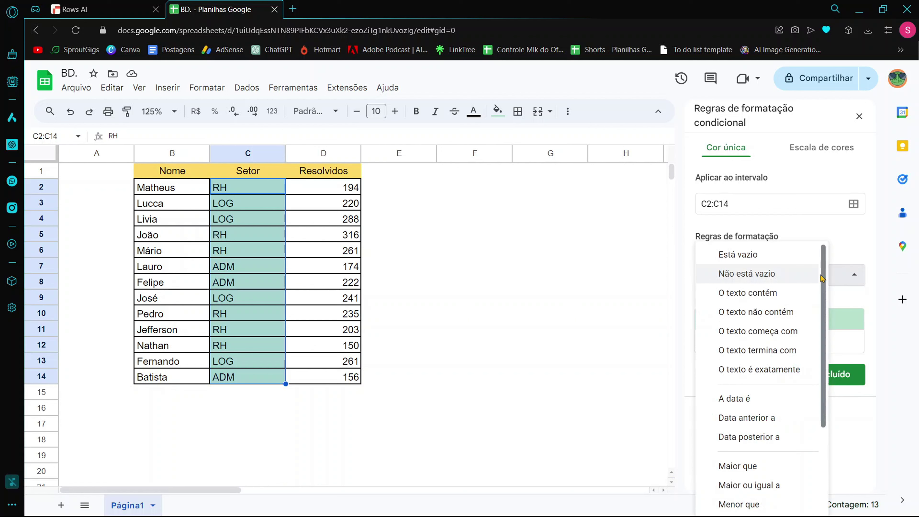
left_click(782, 292)
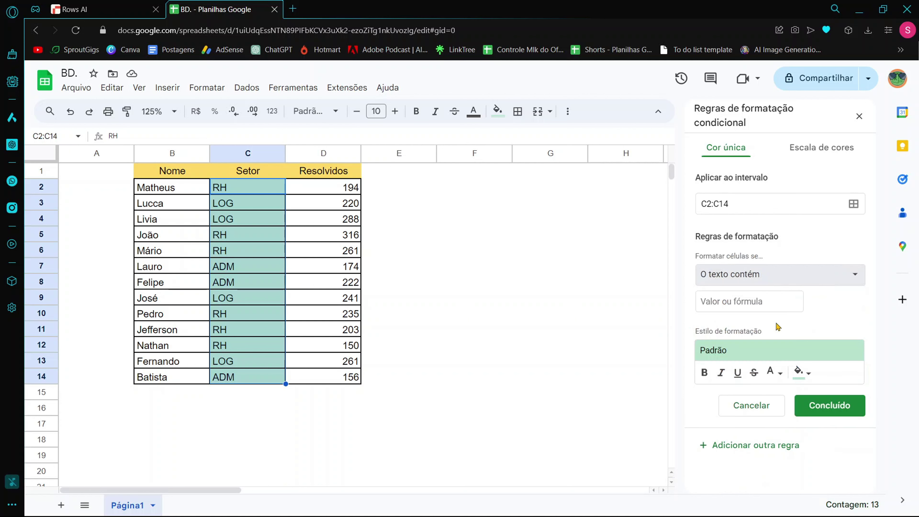
left_click(766, 302)
type("RH")
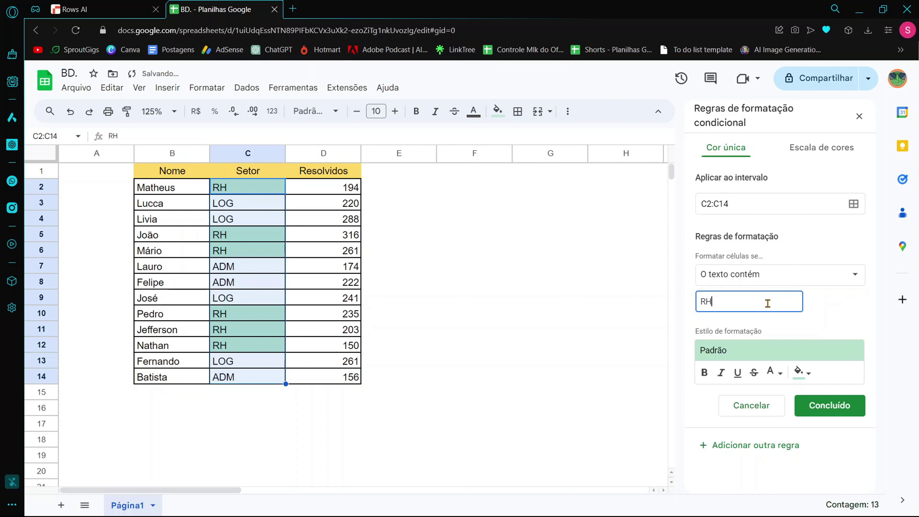
left_click(832, 406)
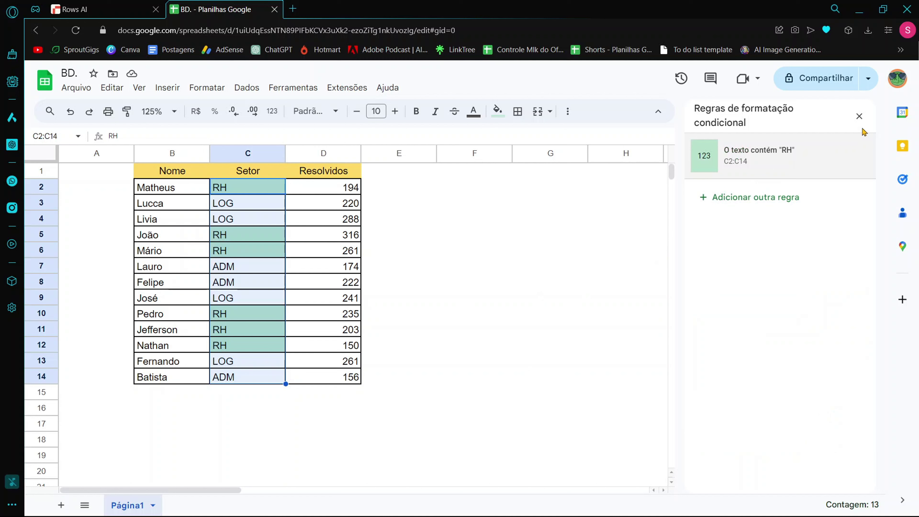
mouse_move(781, 156)
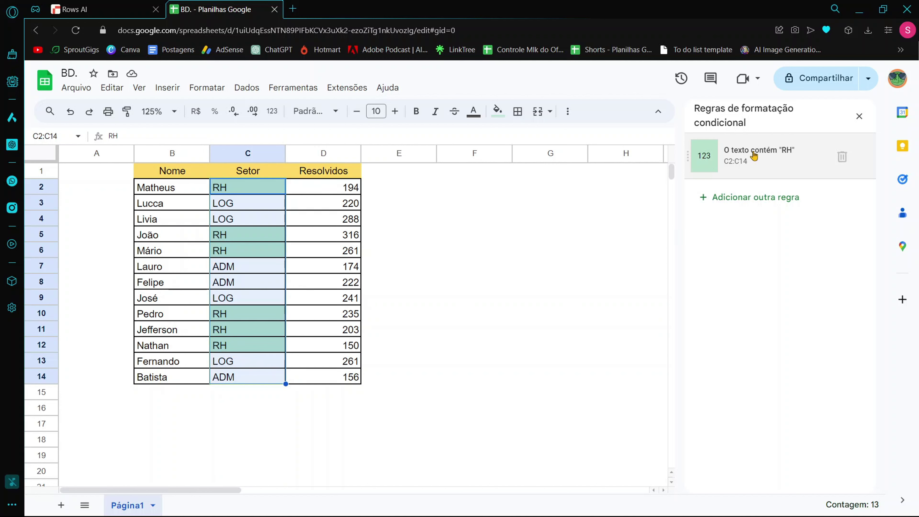
left_click(860, 116)
left_click(543, 236)
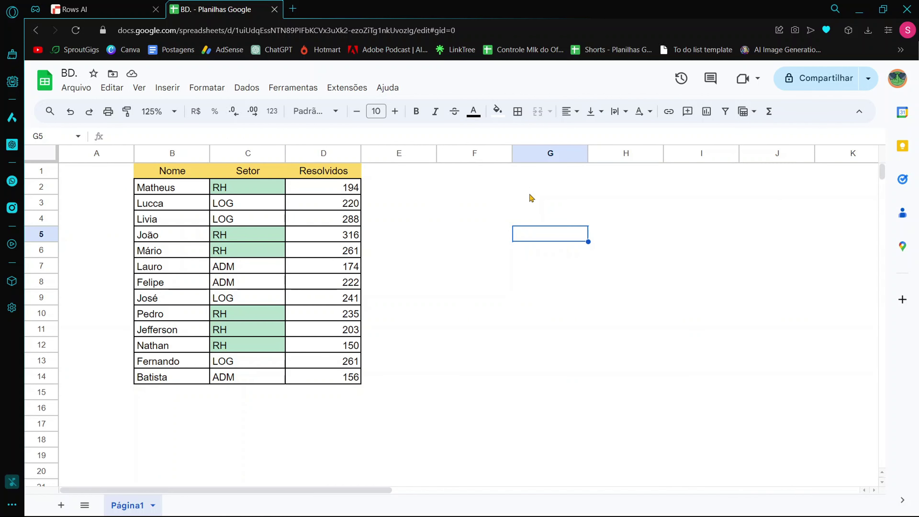
key("Left")
key("Up")
key("Up")
key("Up")
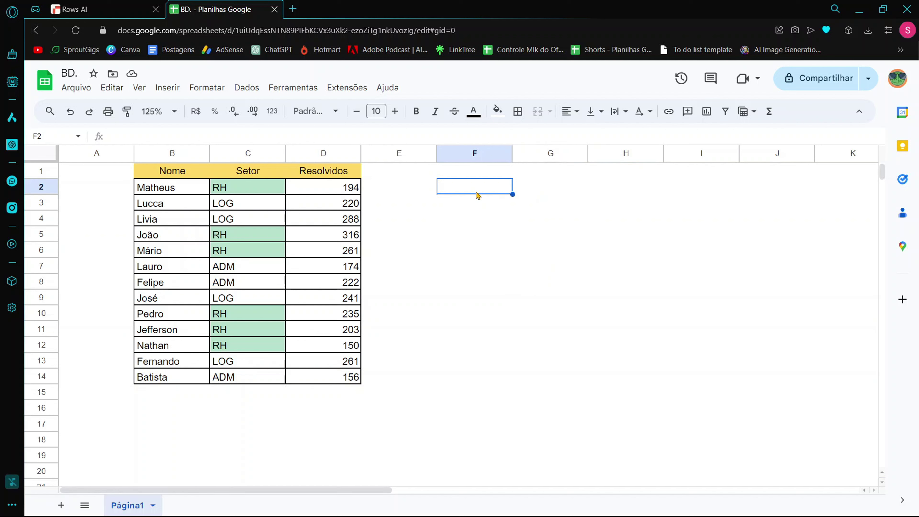
type("=")
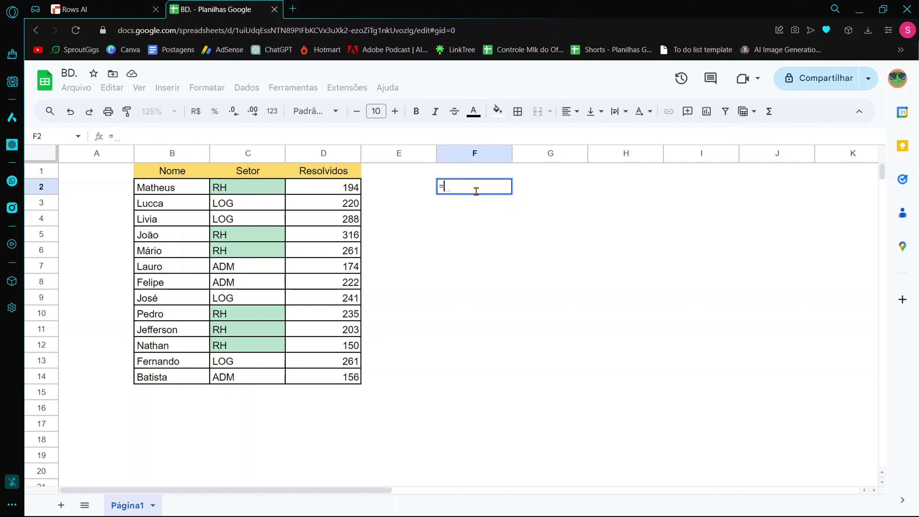
type("ses")
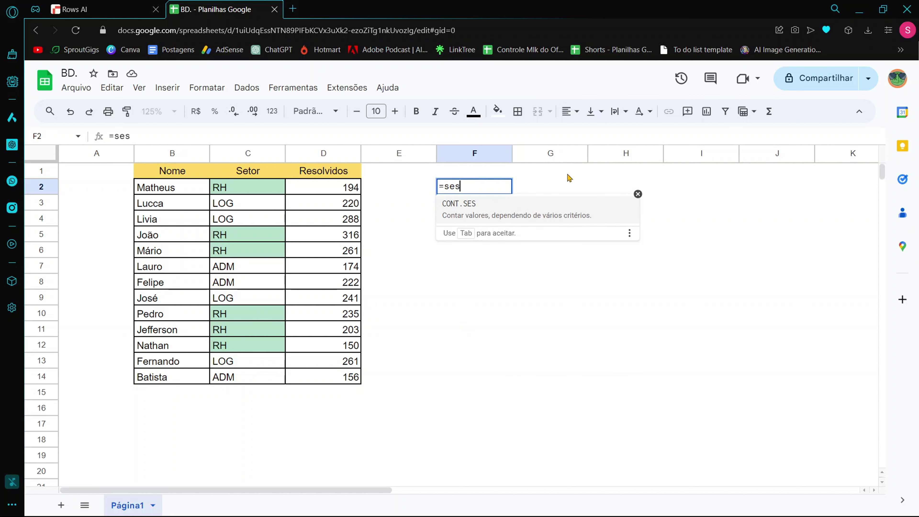
key("BackSpace")
key("BackSpace")
key("BackSpace")
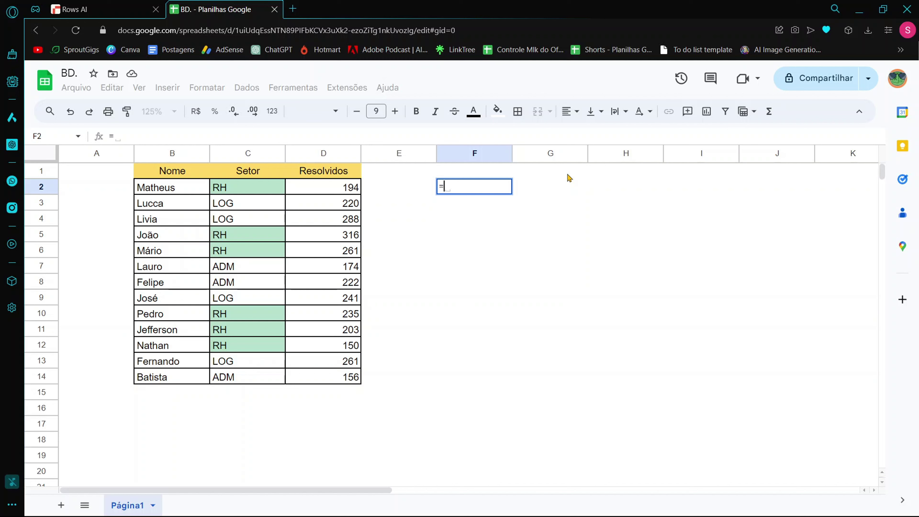
type("unique")
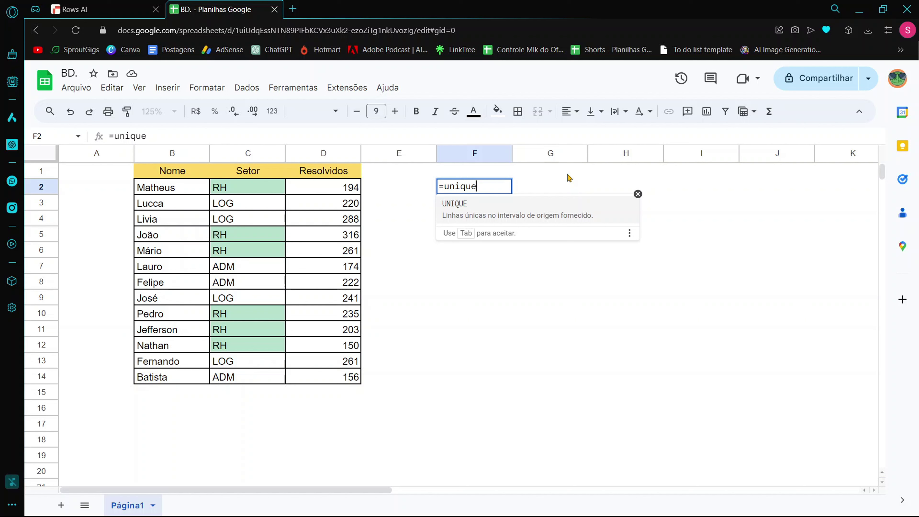
key("BackSpace")
key("BackSpace")
key("BackSpace")
key("BackSpace")
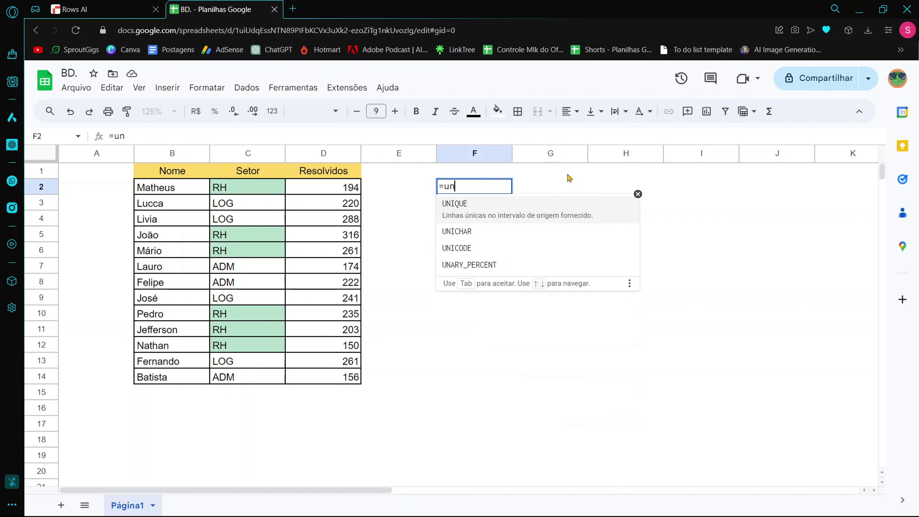
key("BackSpace")
key("BackSpace")
type("filter")
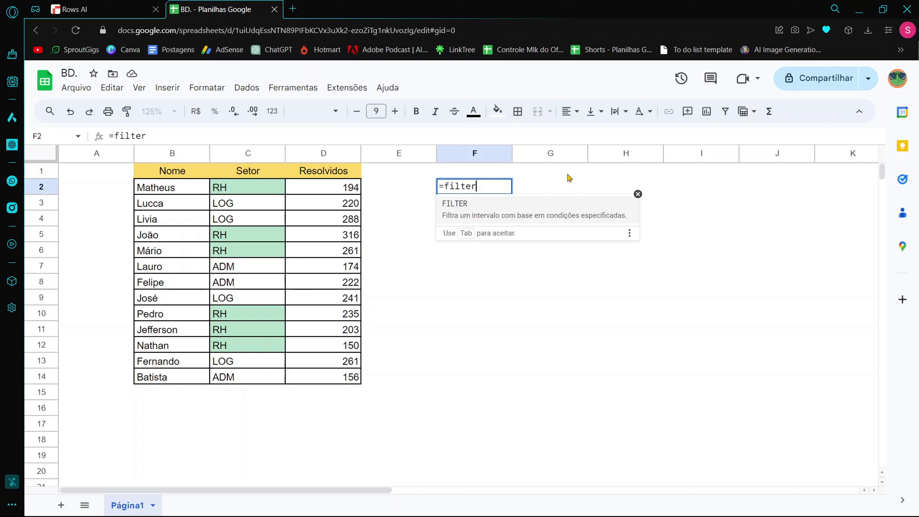
key("BackSpace")
key("BackSpace")
key("BackSpace")
key("BackSpace")
key("BackSpace")
key("BackSpace")
type("ifs")
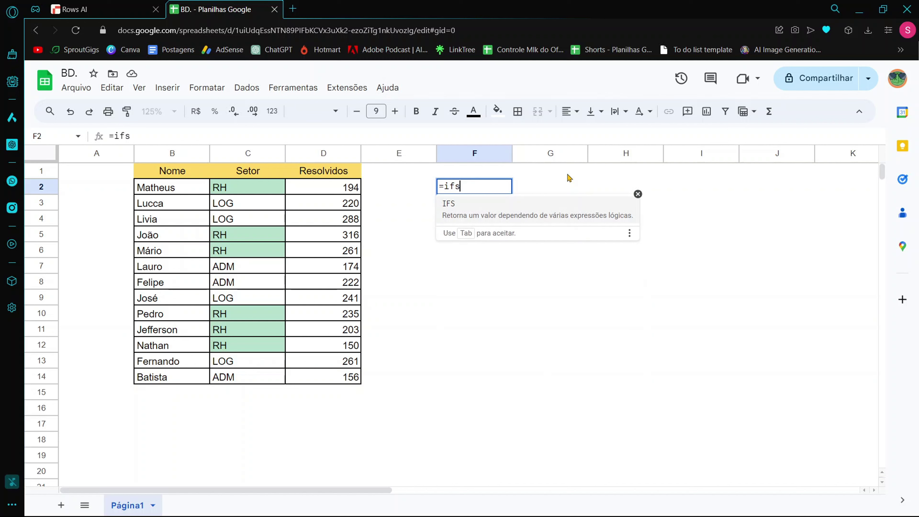
key("Escape")
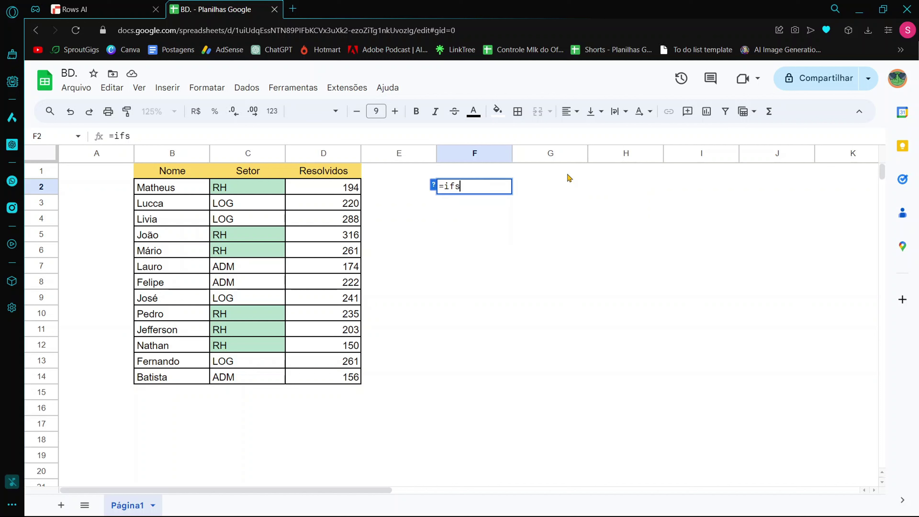
key("Escape")
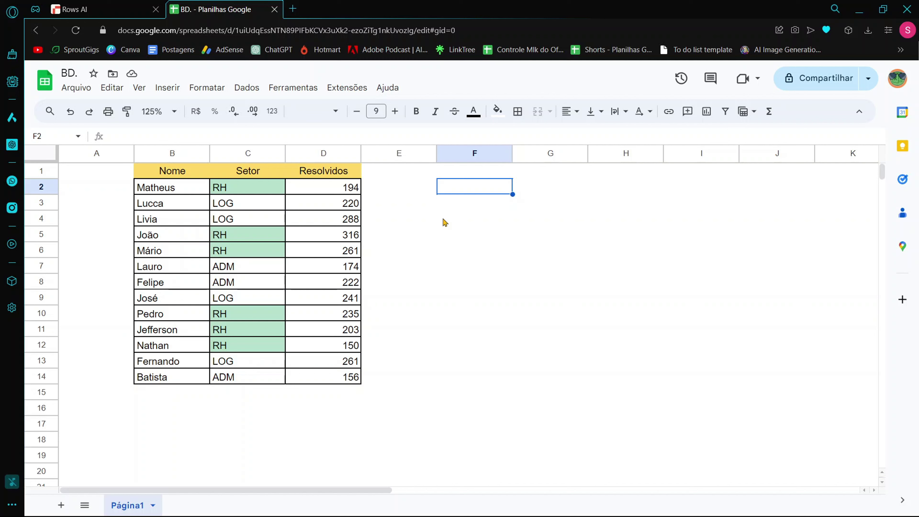
Start an IMPORTRANGE formula in cell F2
left_click(481, 194)
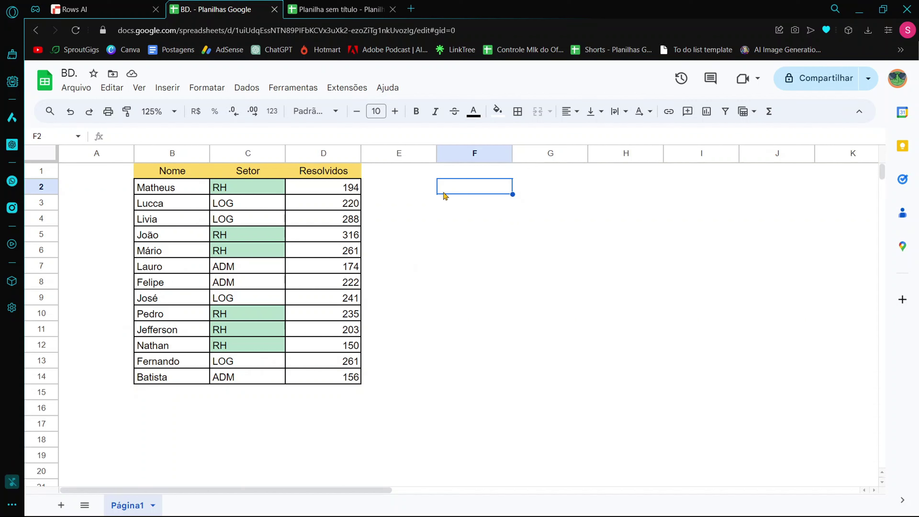
type("=impor")
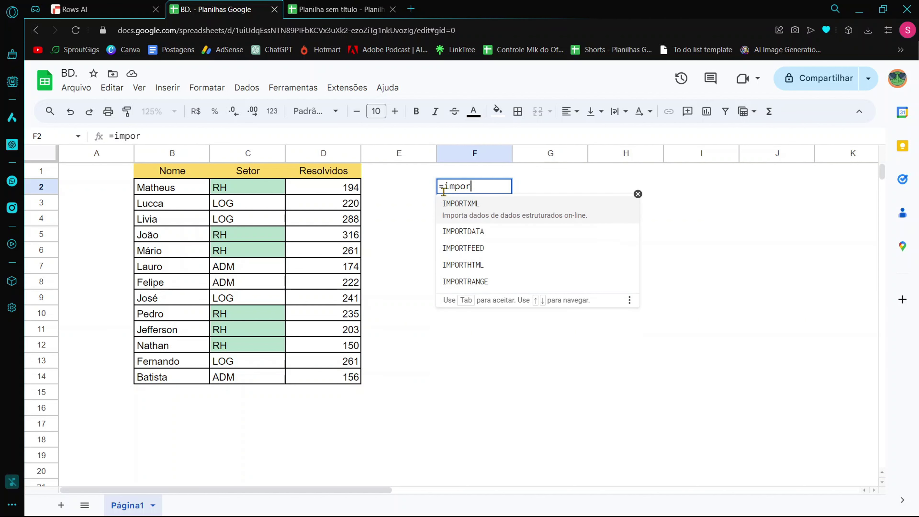
left_click(483, 287)
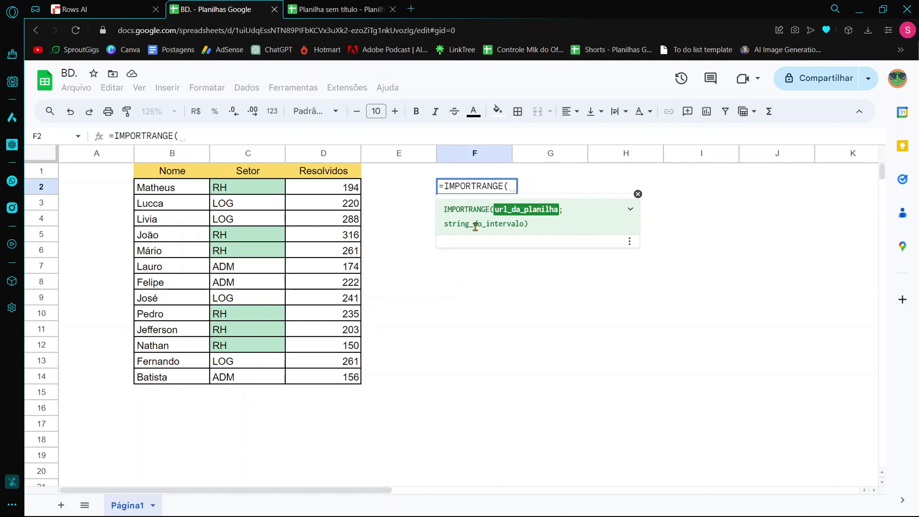
left_click(630, 209)
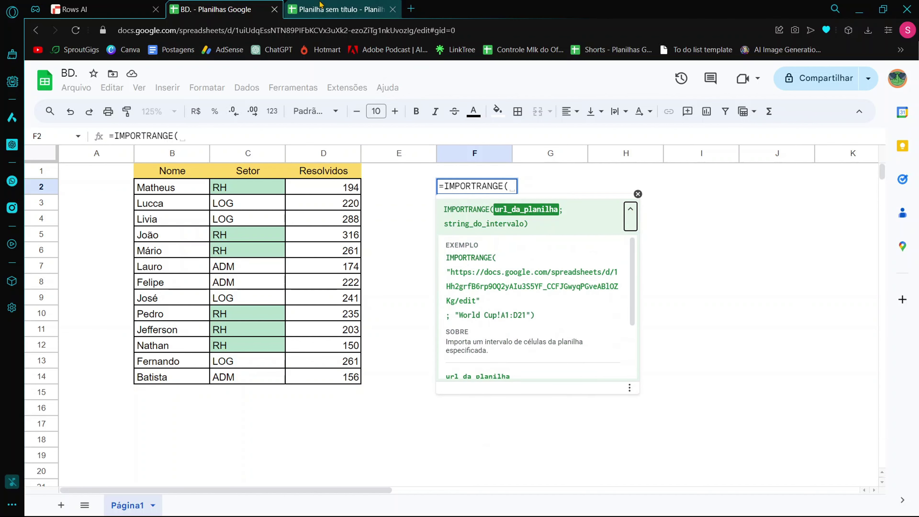
Put the untitled spreadsheet's URL in quotes as the first argument, followed by a semicolon
left_click(337, 9)
left_click(297, 30)
left_click(224, 9)
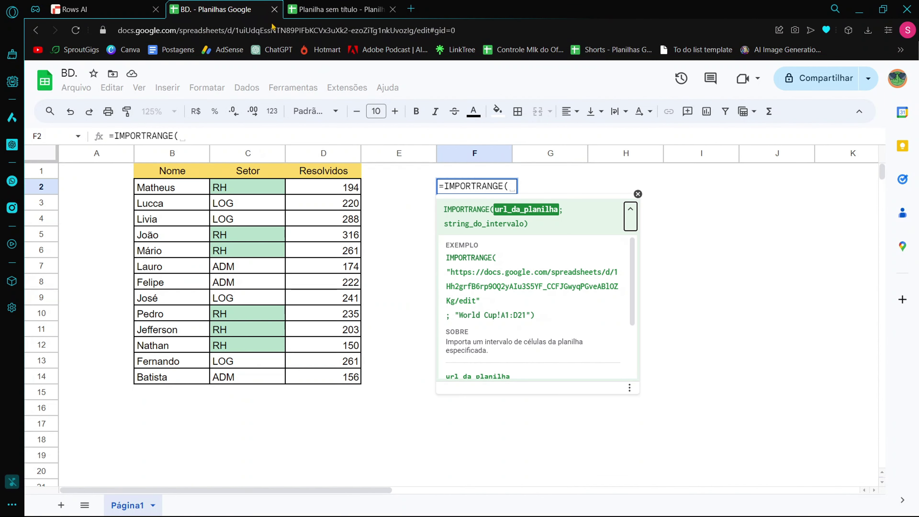
type("\"")
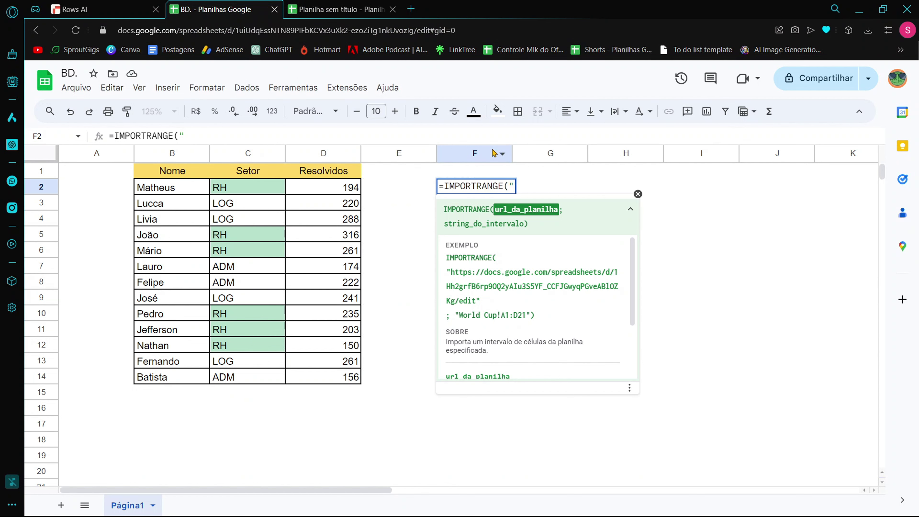
type("\"")
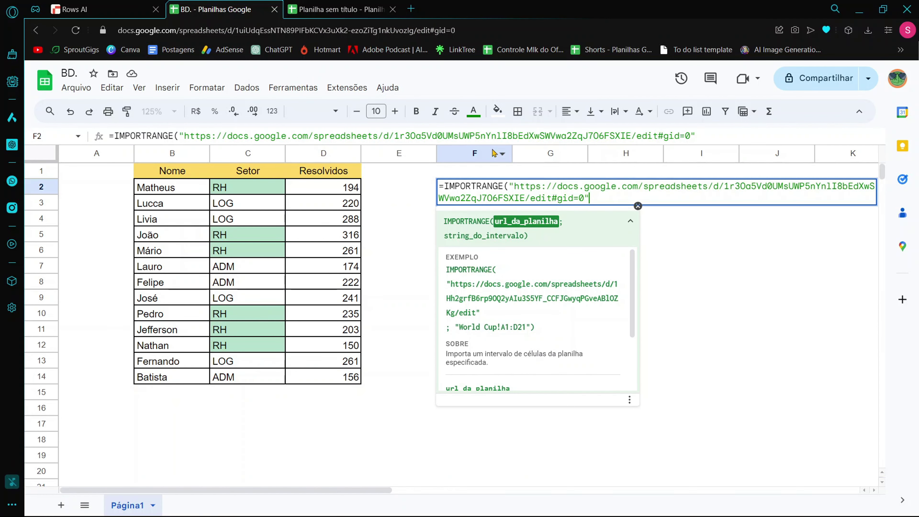
type(";")
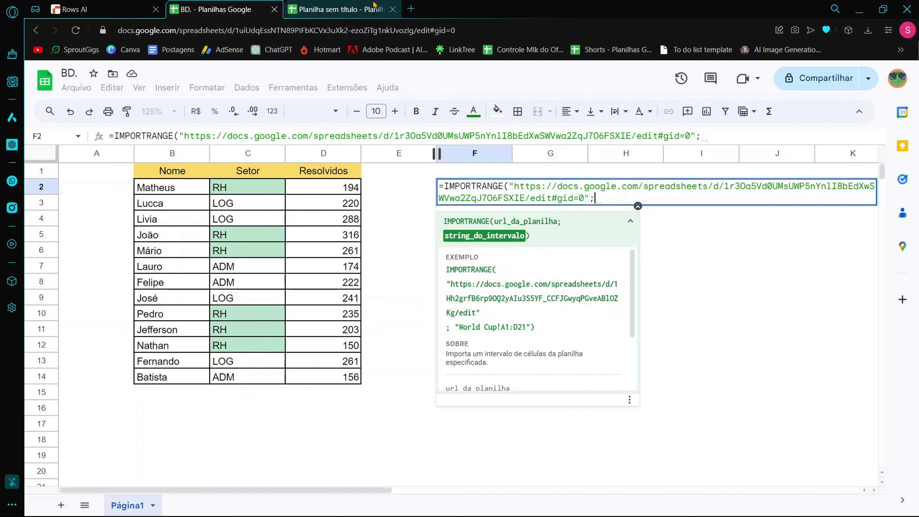
left_click(346, 9)
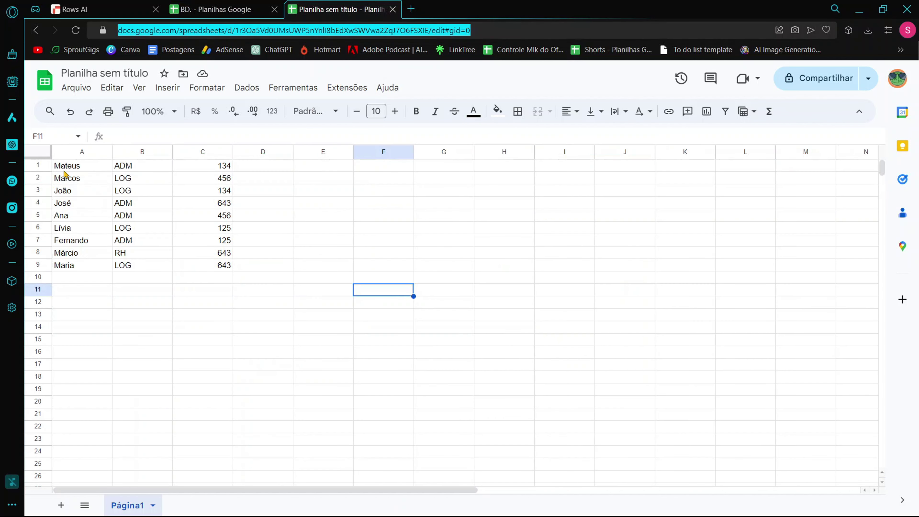
Confirm the source data spans A1:C9 and type "A1:C9" as the formula's range
left_click(65, 174)
left_click(222, 267)
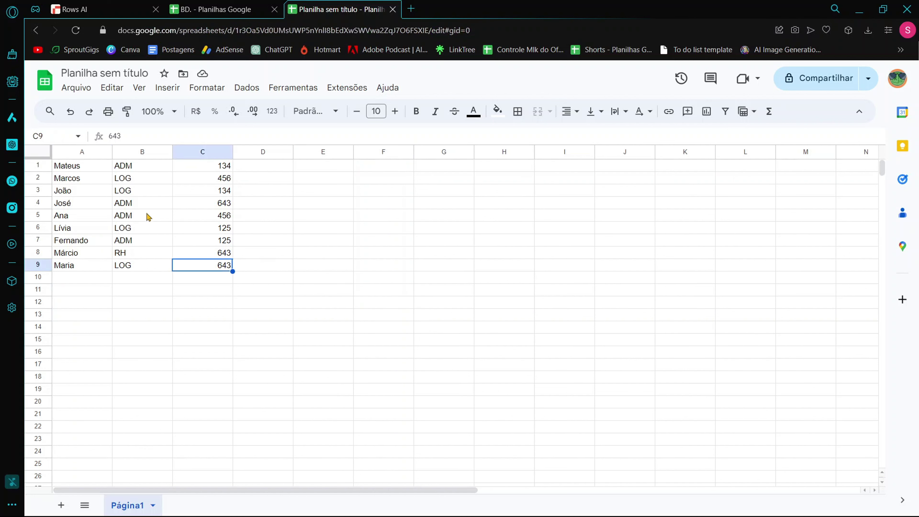
left_click(86, 169)
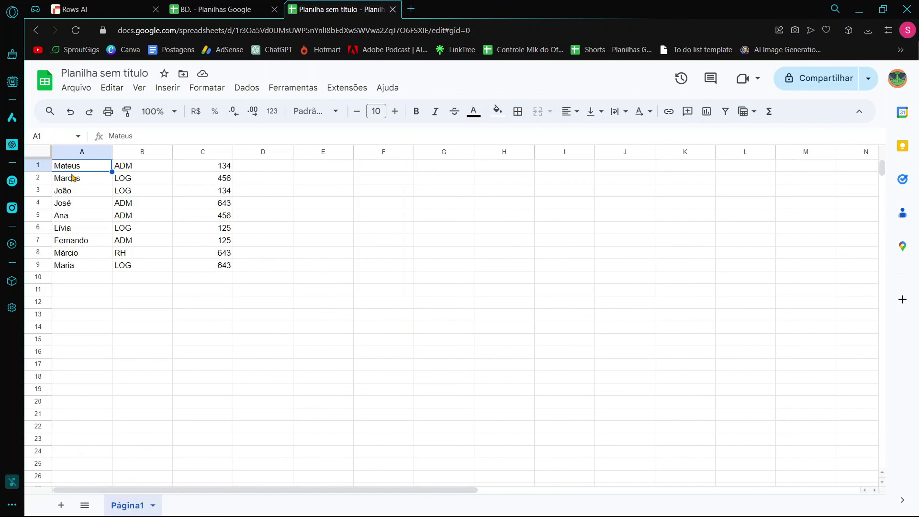
left_click(214, 268)
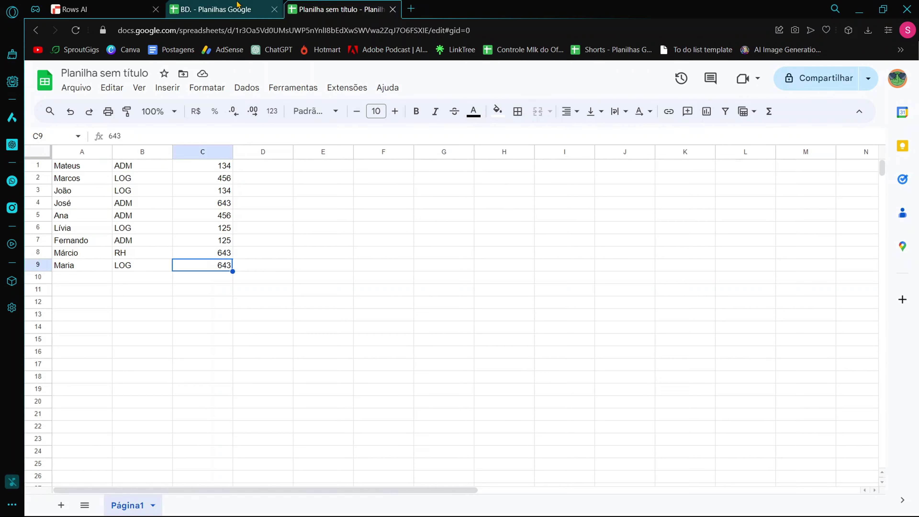
left_click(217, 9)
type("\"")
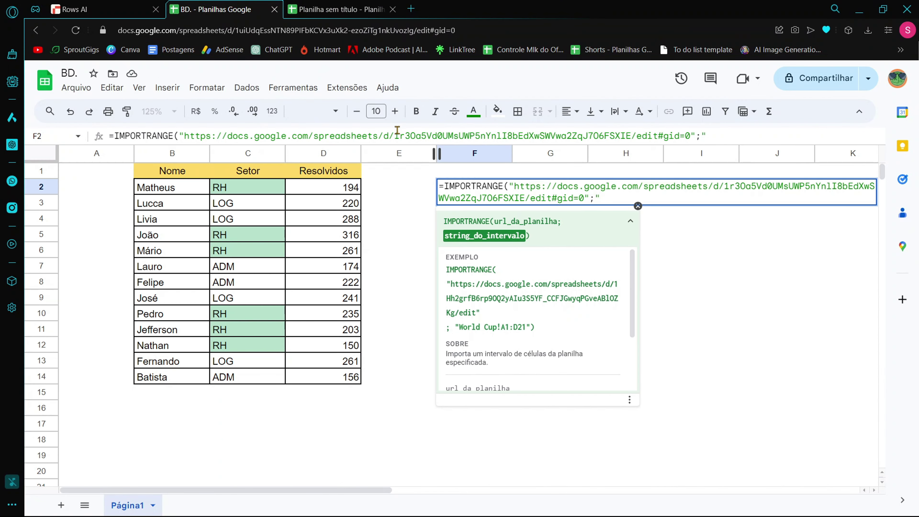
type("A1:")
type("C9\"")
Enter the IMPORTRANGE formula and allow access so the nine rows fill F2:H10
key("Return")
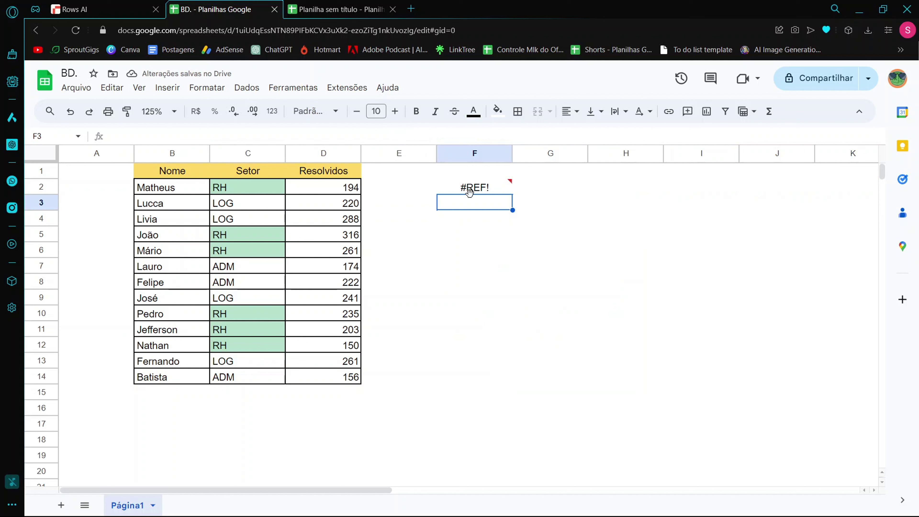
left_click(631, 276)
left_click(508, 424)
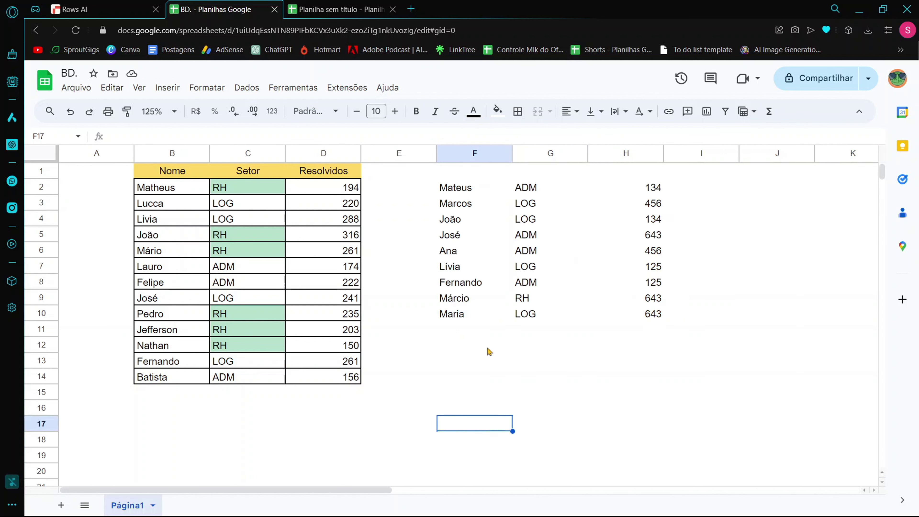
Try deleting imported values in G:H, then select João's cell in the source sheet
left_click_drag(523, 207, 639, 343)
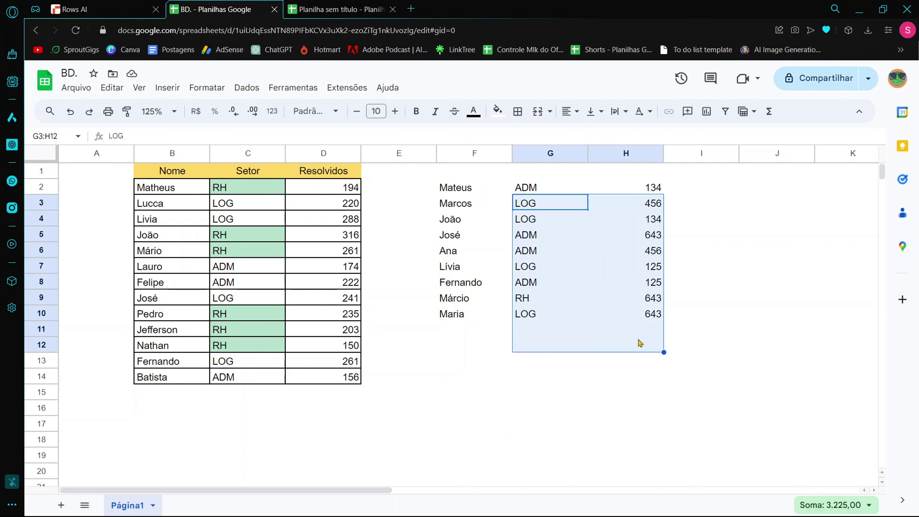
key("Delete")
left_click(531, 397)
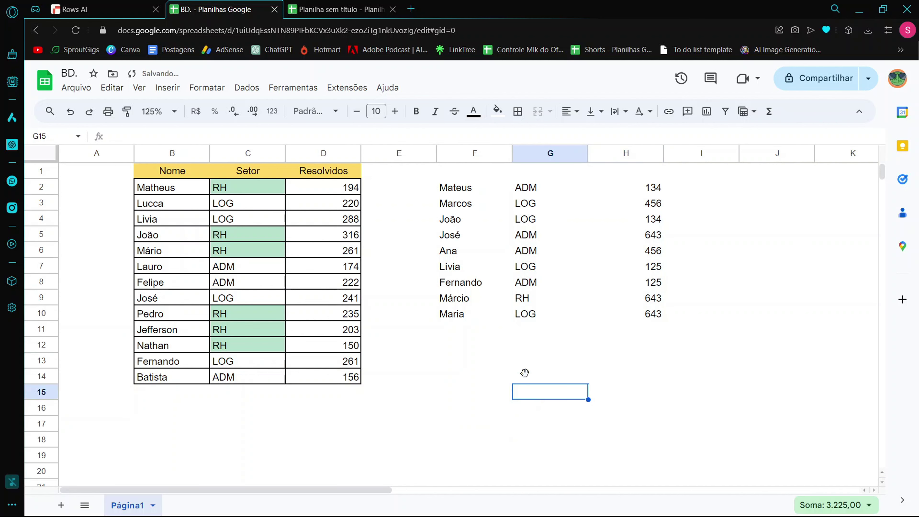
left_click(459, 223)
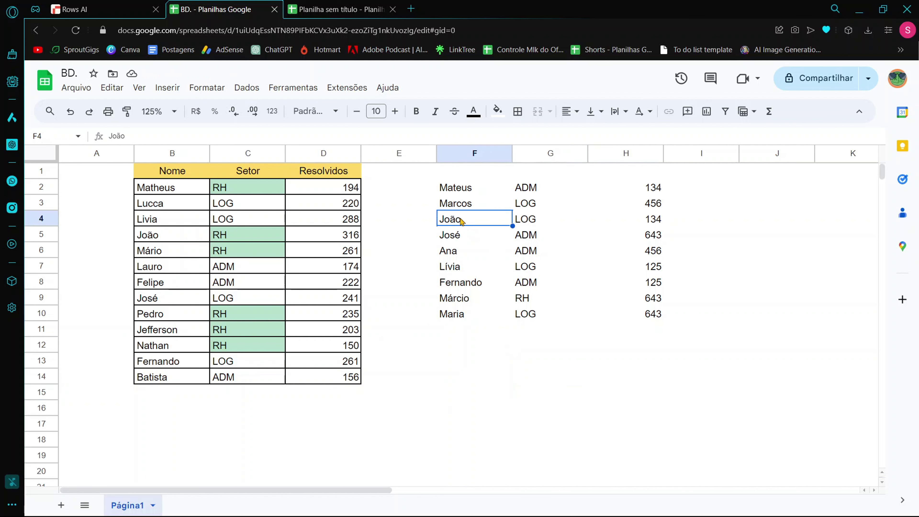
left_click(359, 9)
left_click(83, 192)
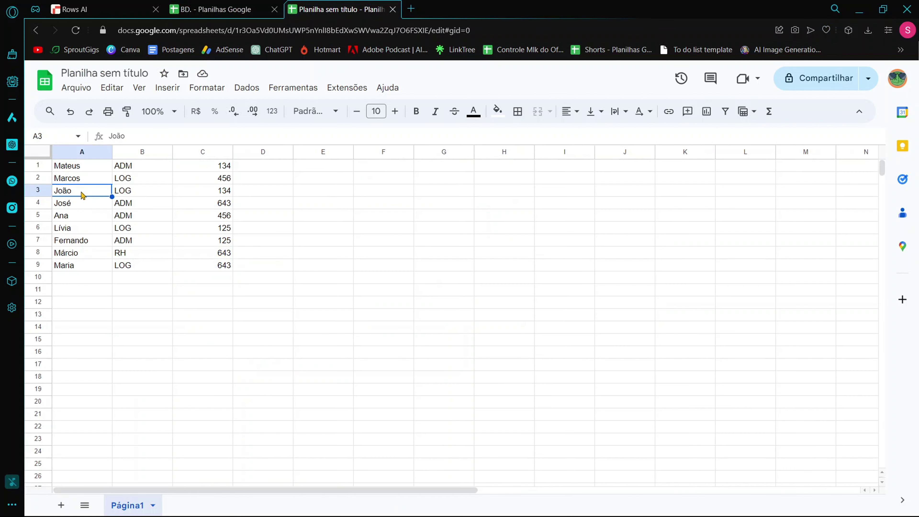
Rename João to Lucca in the source and check the import updates
type("Lucca")
key("Return")
left_click(217, 9)
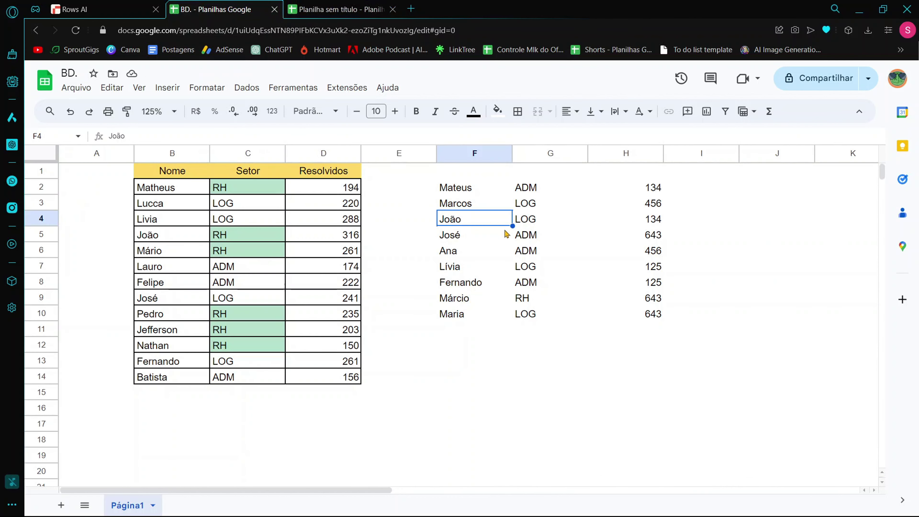
left_click(509, 413)
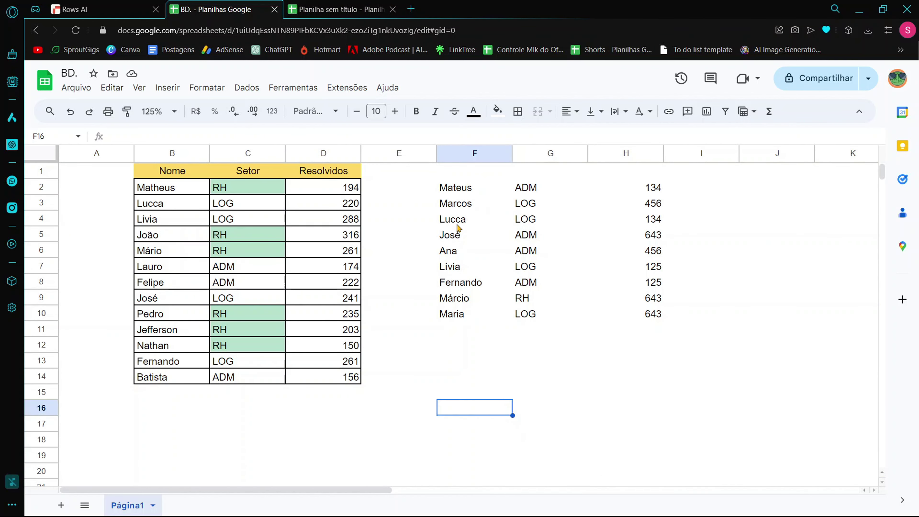
scroll(421, 226, "down", 1)
scroll(453, 203, "up", 1)
Move the IMPORTRANGE formula from F2 to B15, below the employee table
left_click(453, 193)
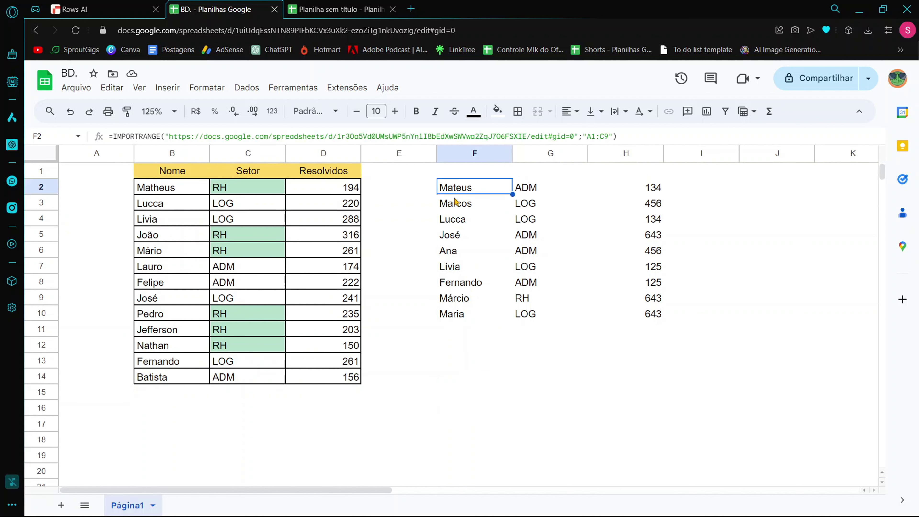
key("ctrl+c")
scroll(362, 275, "down", 2)
left_click(181, 317)
key("ctrl+v")
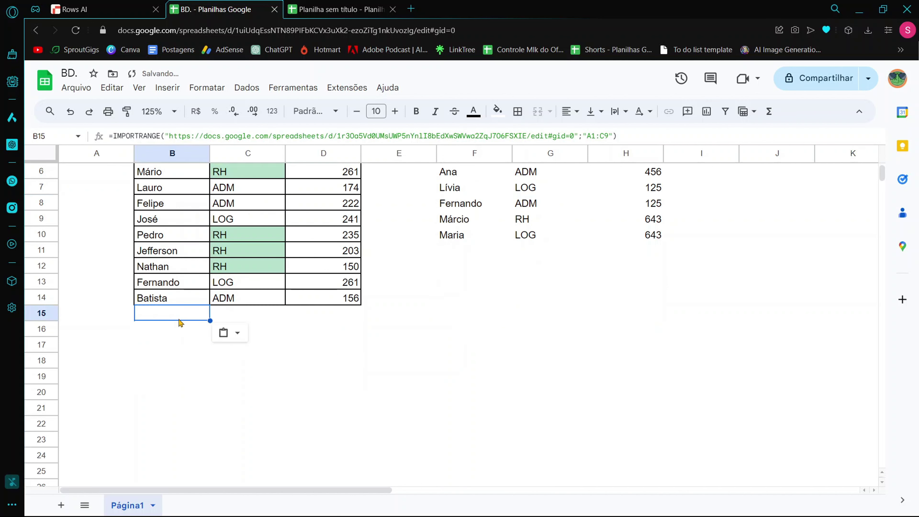
left_click(288, 394)
scroll(263, 390, "down", 2)
scroll(263, 390, "up", 3)
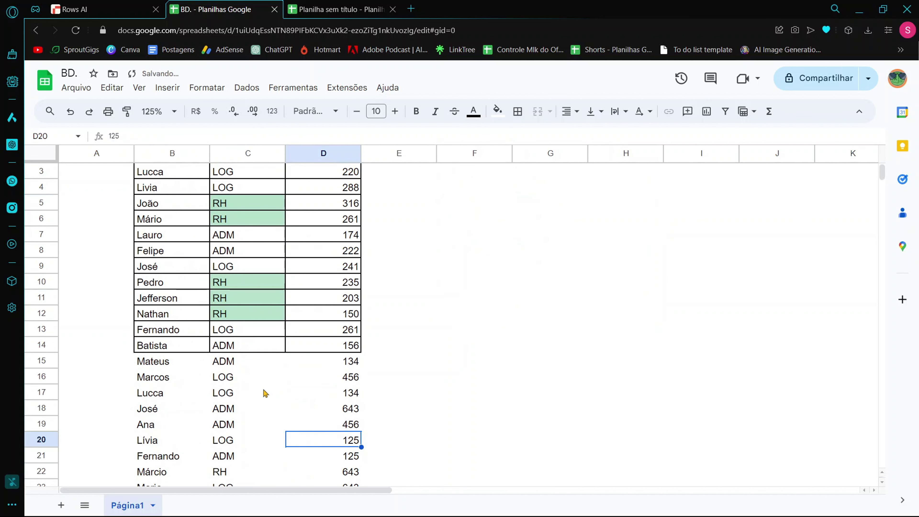
scroll(263, 390, "up", 1)
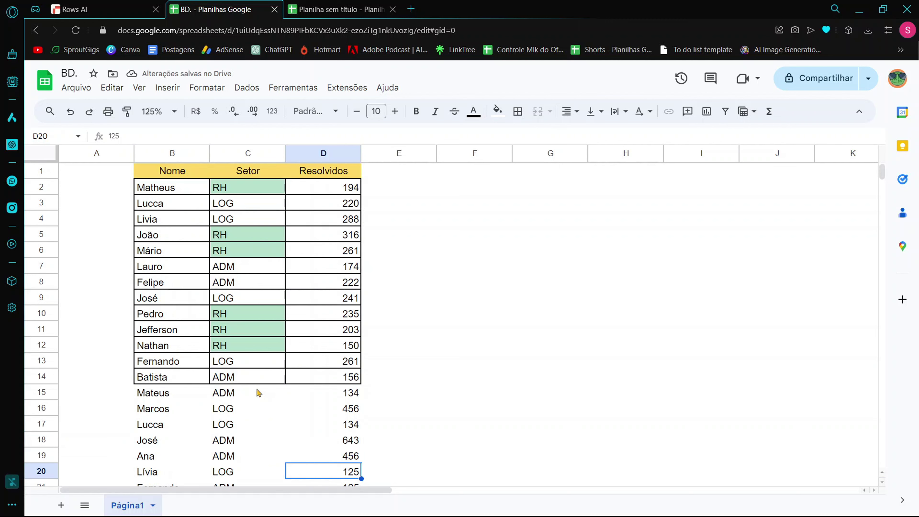
left_click(511, 264)
Click a cell on the BD. sheet before leaving Google Sheets
left_click(516, 209)
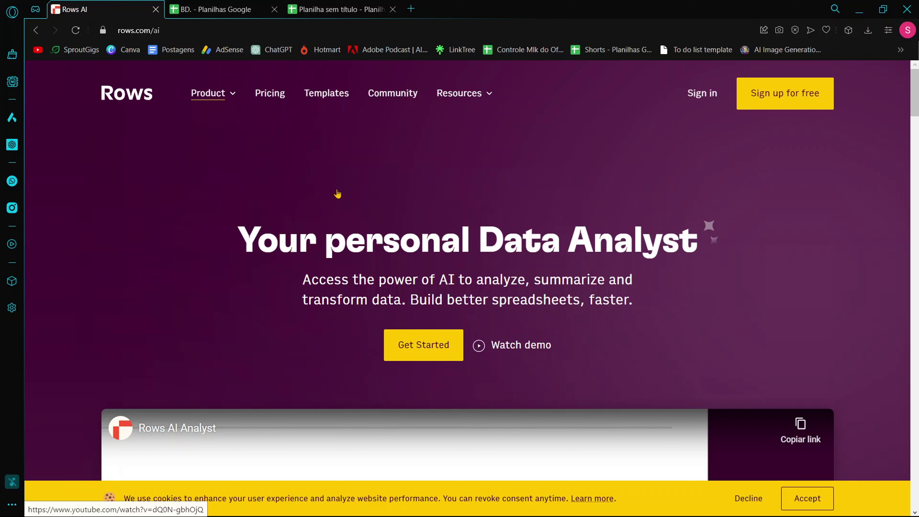
Create a new Rows spreadsheet and close the AI Analyst announcement
scroll(337, 194, "down", 3)
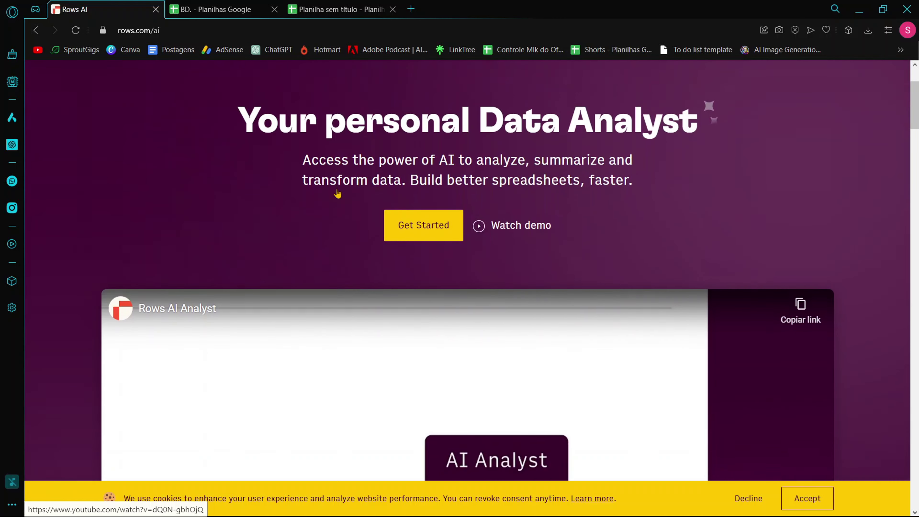
scroll(339, 193, "up", 3)
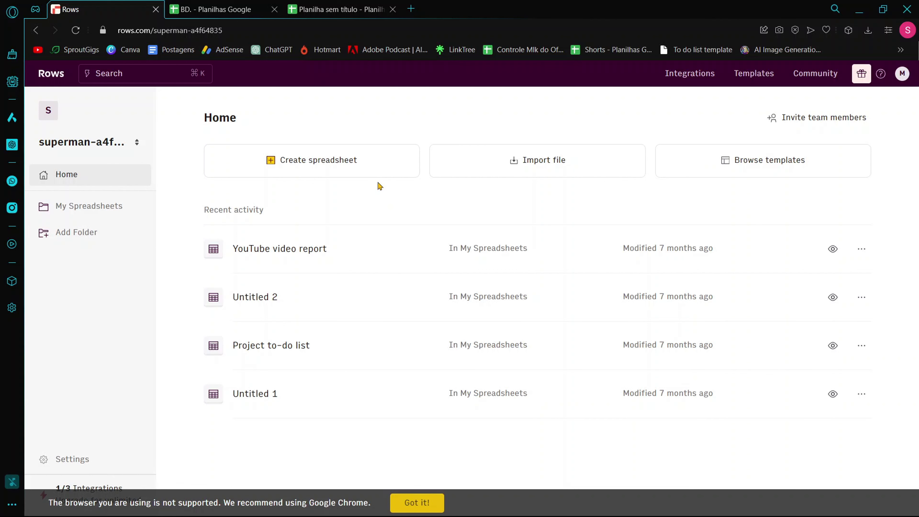
left_click(340, 167)
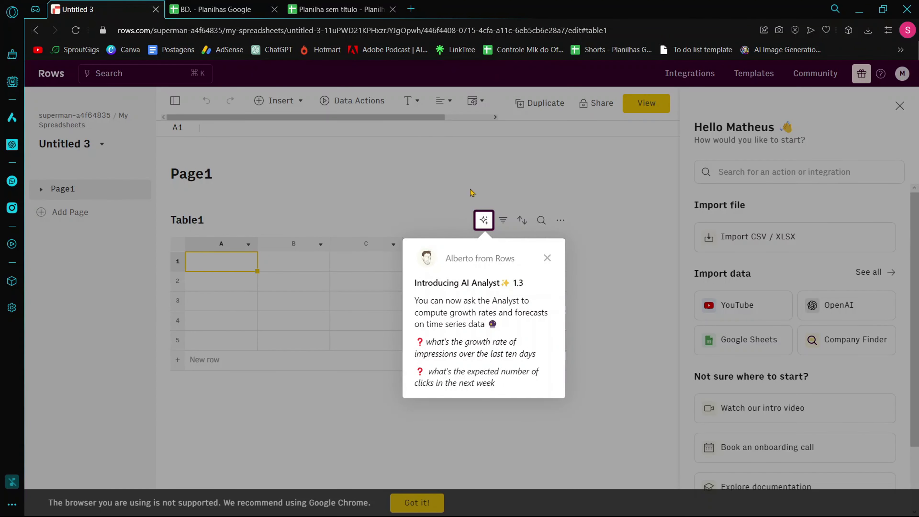
left_click(547, 258)
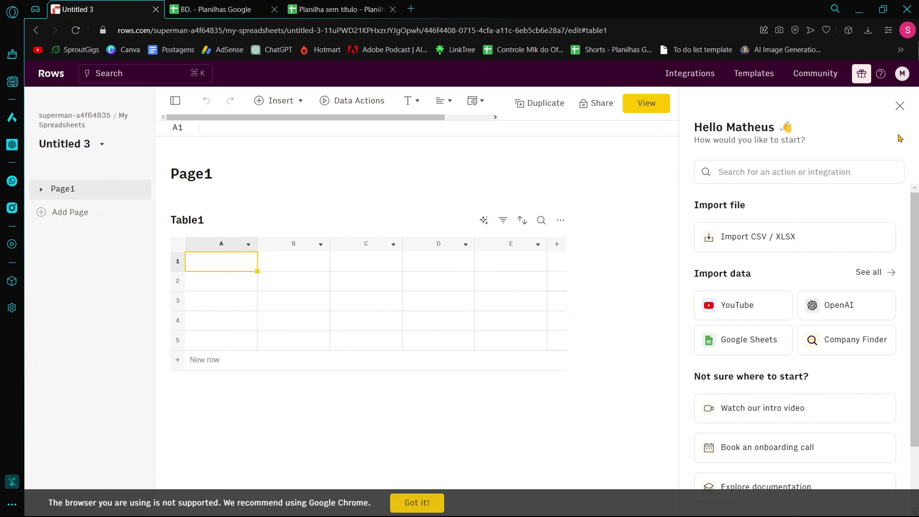
Close the 'Hello' welcome panel in Untitled 3
left_click(900, 106)
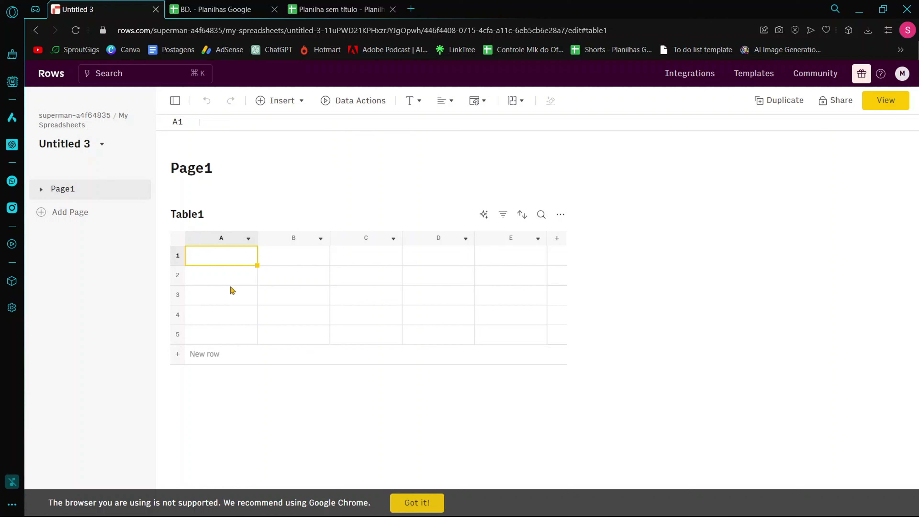
Copy the employee table with its header from the BD. spreadsheet and paste it into Rows' Table1
left_click(242, 4)
left_click_drag(166, 189, 344, 373)
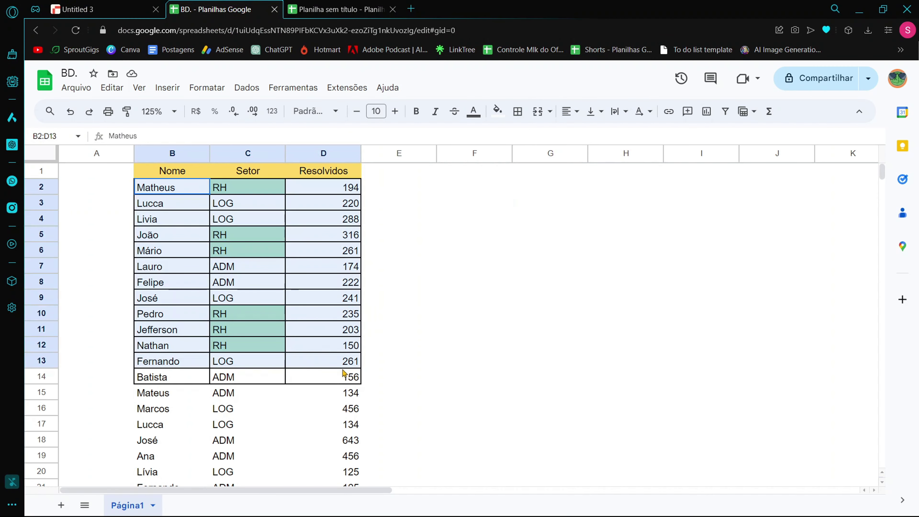
left_click_drag(170, 171, 338, 380)
left_click(90, 9)
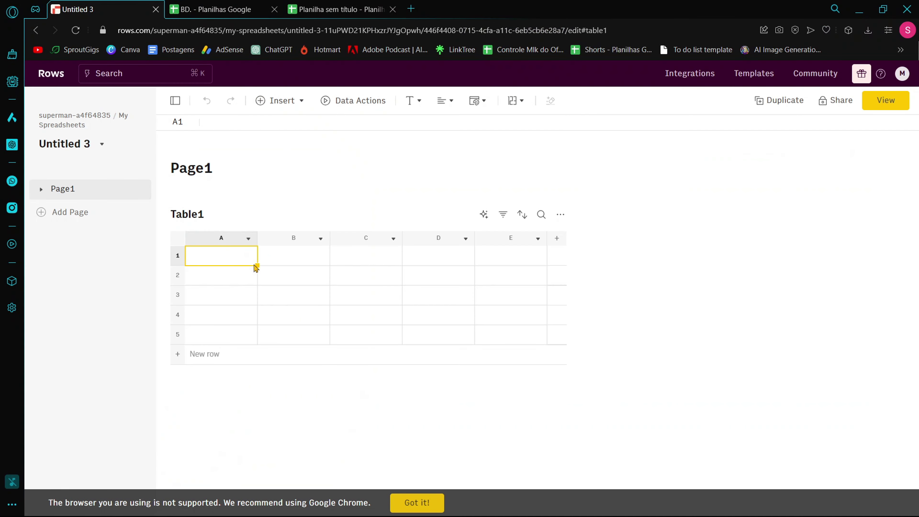
key("ctrl+v")
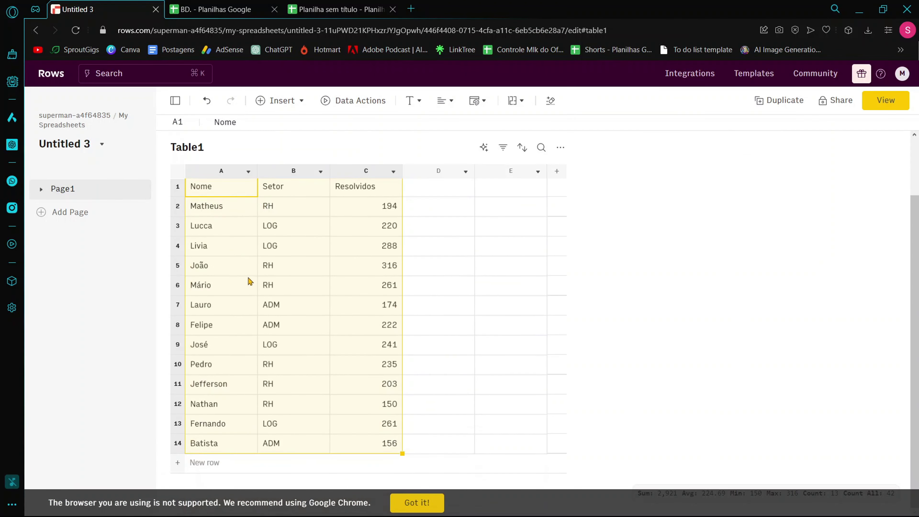
left_click(449, 275)
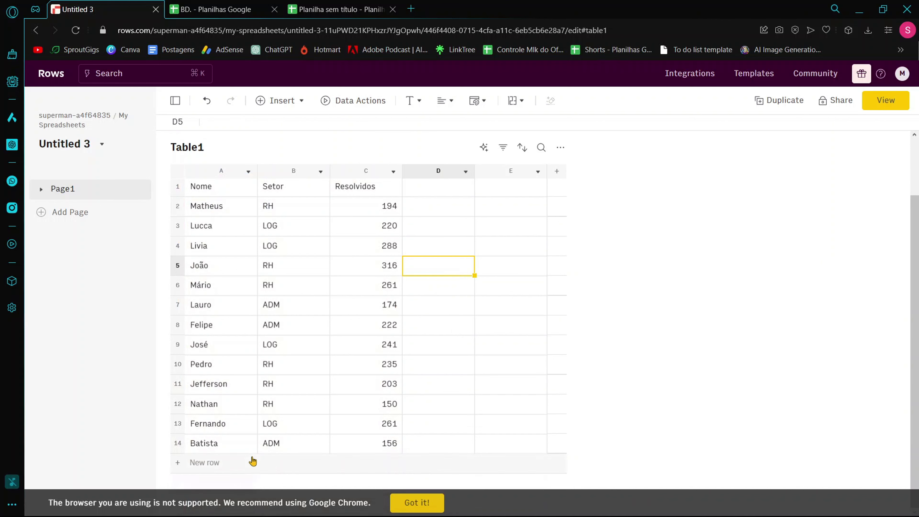
Make the Nome, Setor and Resolvidos header cells bold and centered
scroll(347, 329, "up", 2)
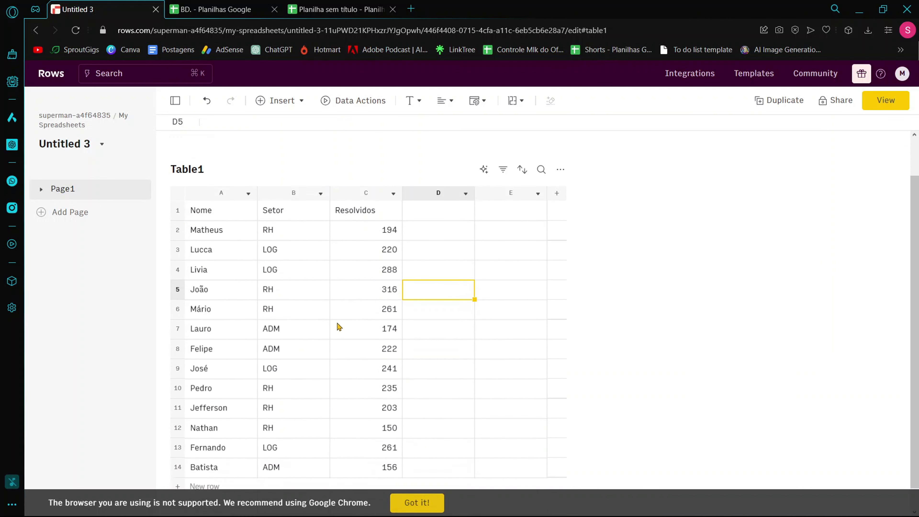
scroll(338, 327, "up", 2)
left_click_drag(221, 254, 365, 255)
left_click(414, 100)
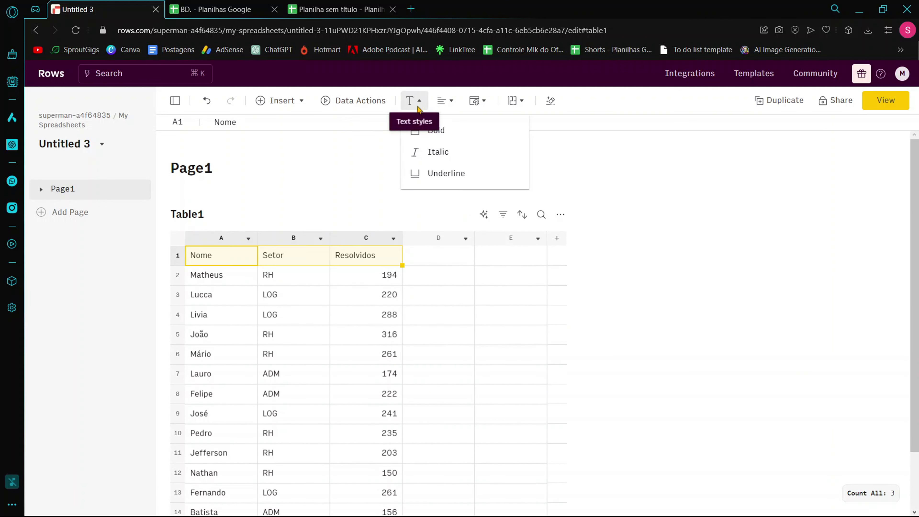
left_click(436, 130)
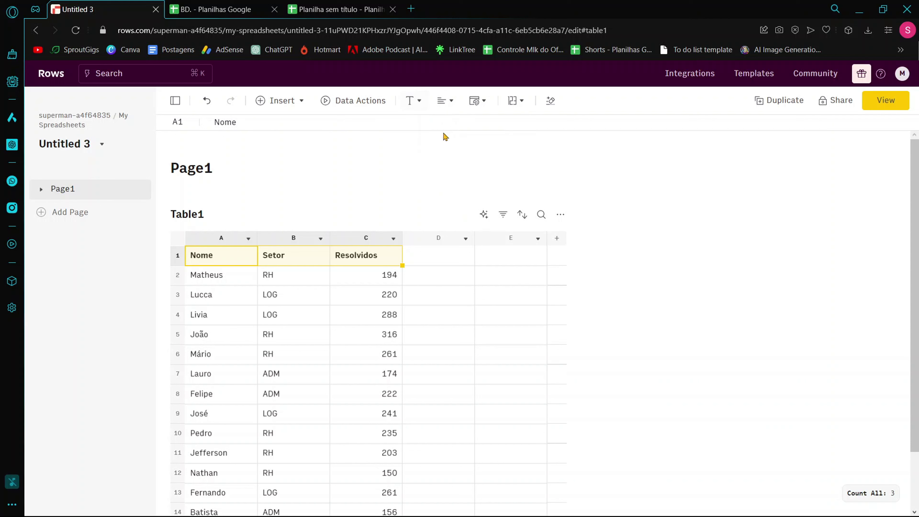
left_click(445, 108)
left_click(483, 154)
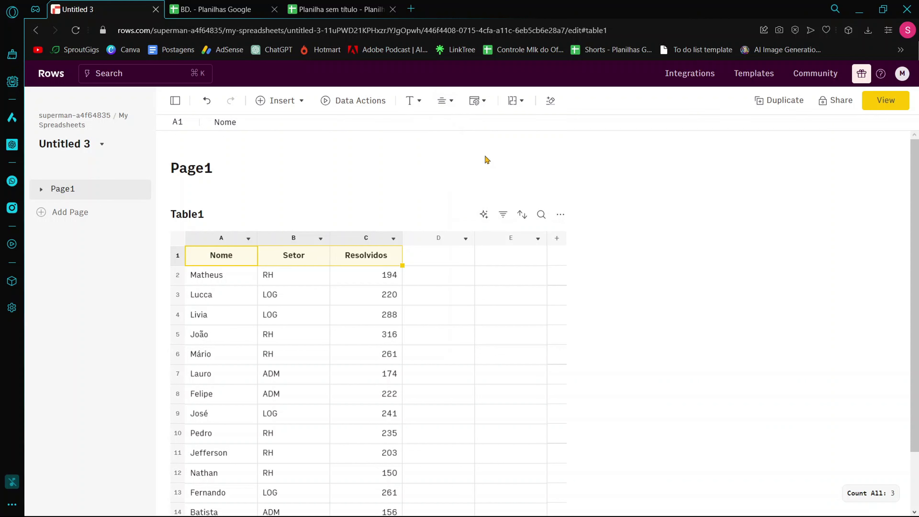
Give the header row the blue cell style with white text
left_click(488, 108)
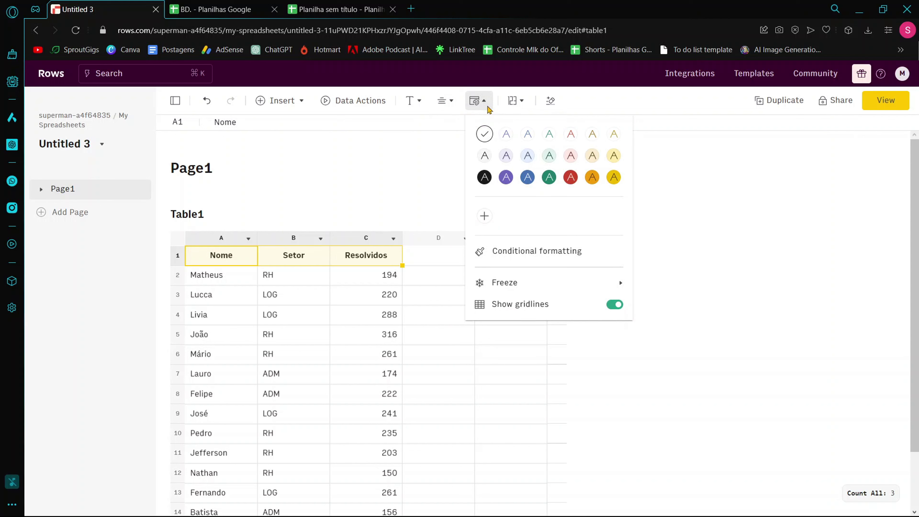
left_click(529, 183)
left_click(418, 339)
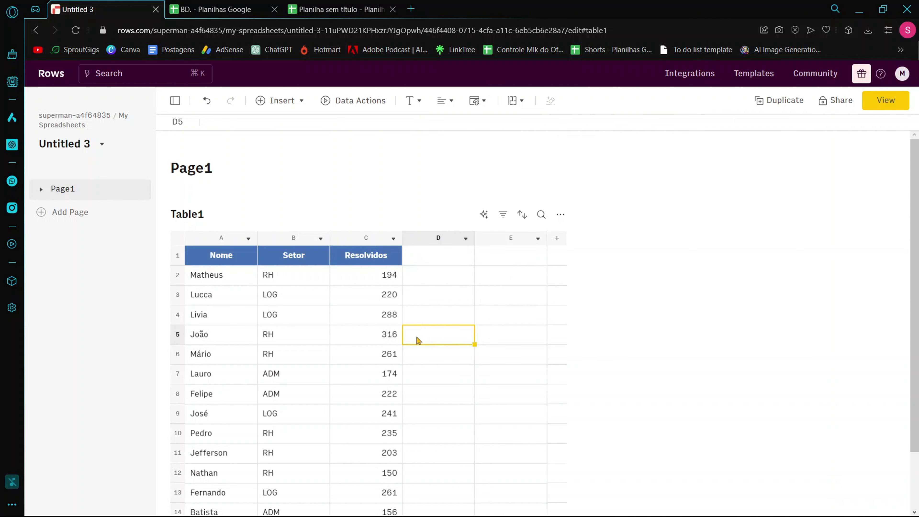
left_click(311, 336)
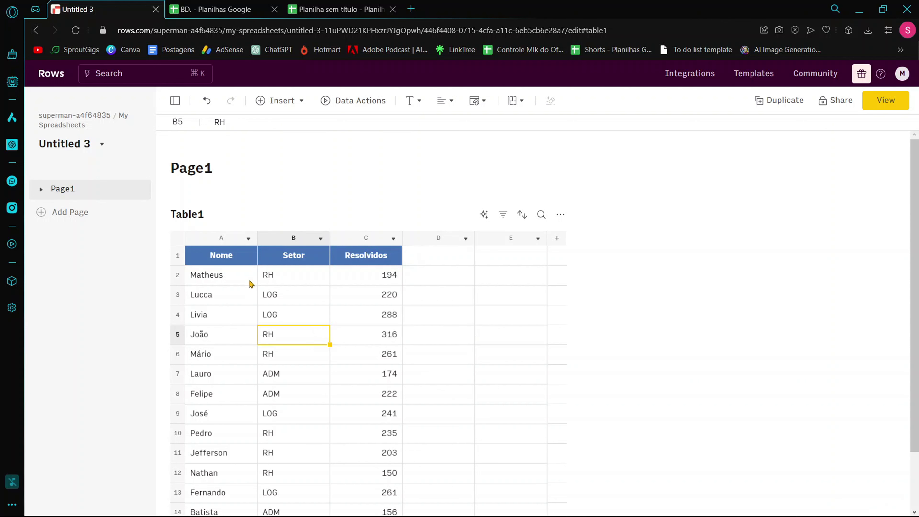
left_click(243, 264)
scroll(345, 310, "down", 2)
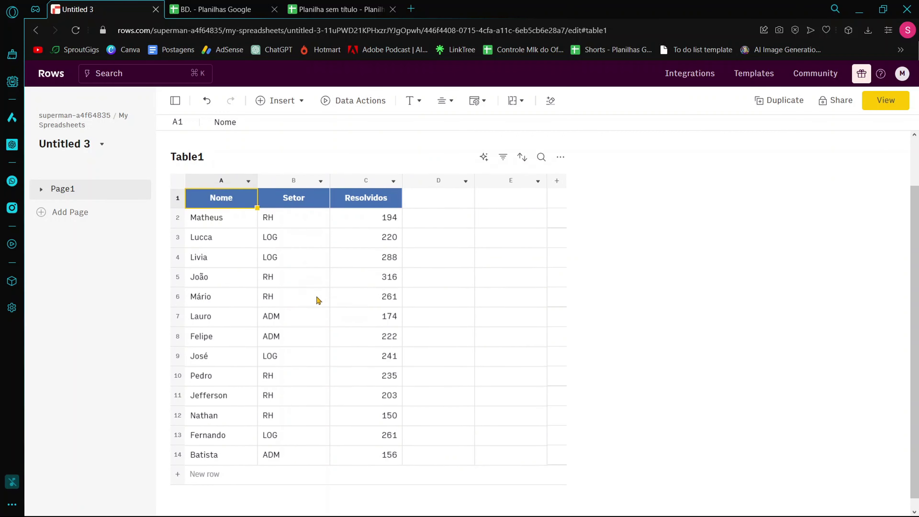
left_click(455, 216)
type("=")
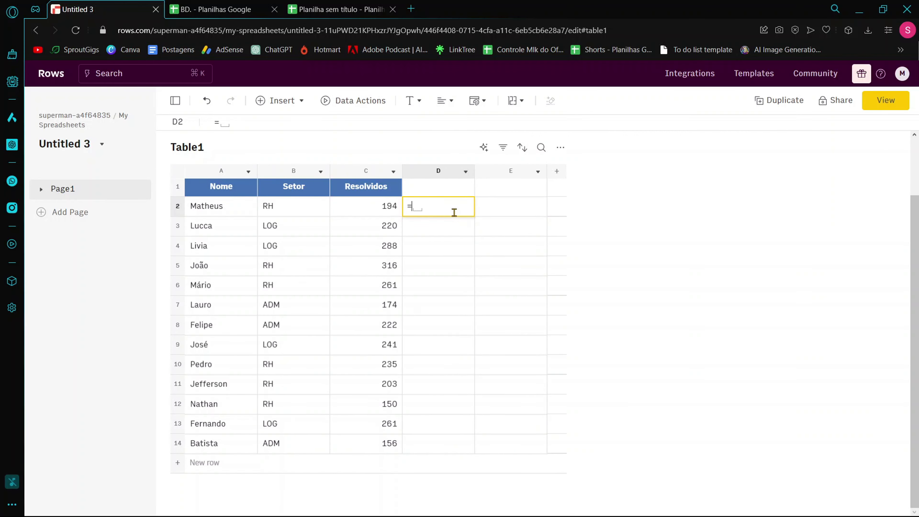
type("soma")
key("BackSpace")
key("BackSpace")
key("BackSpace")
type("u")
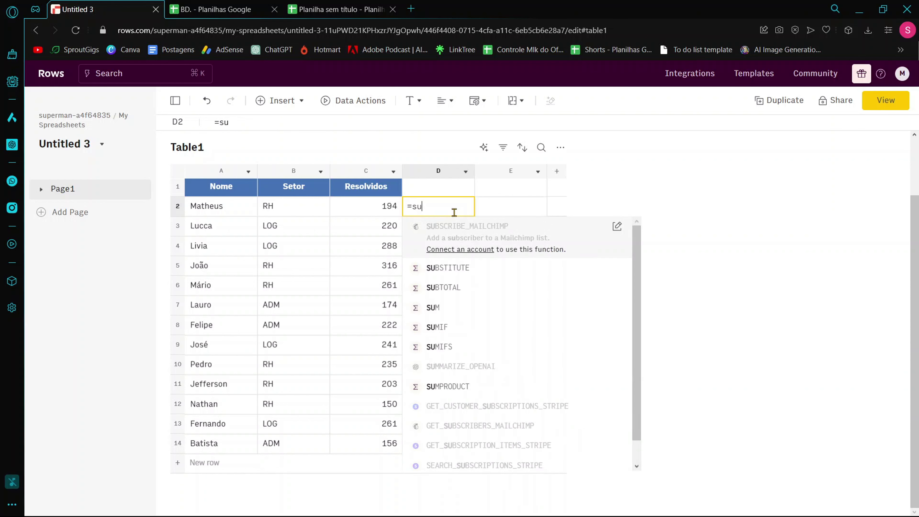
type("m")
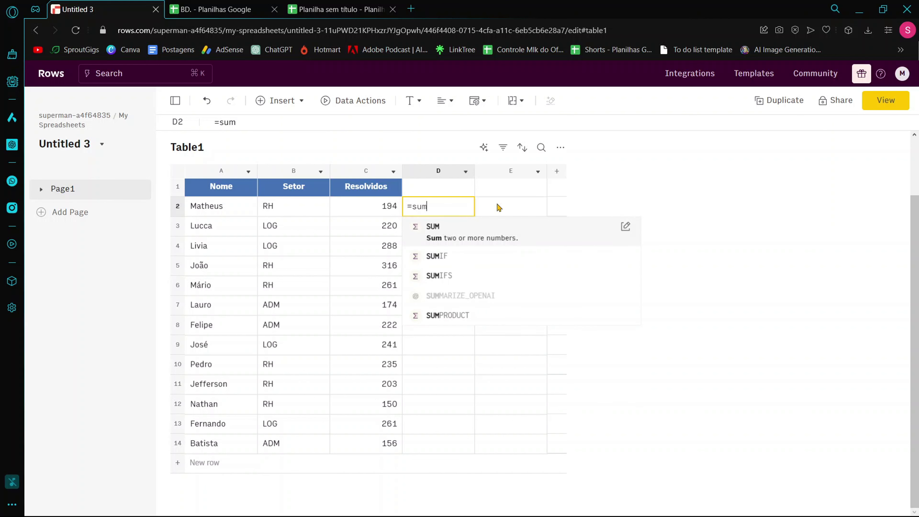
key("BackSpace")
key("BackSpace")
key("BackSpace")
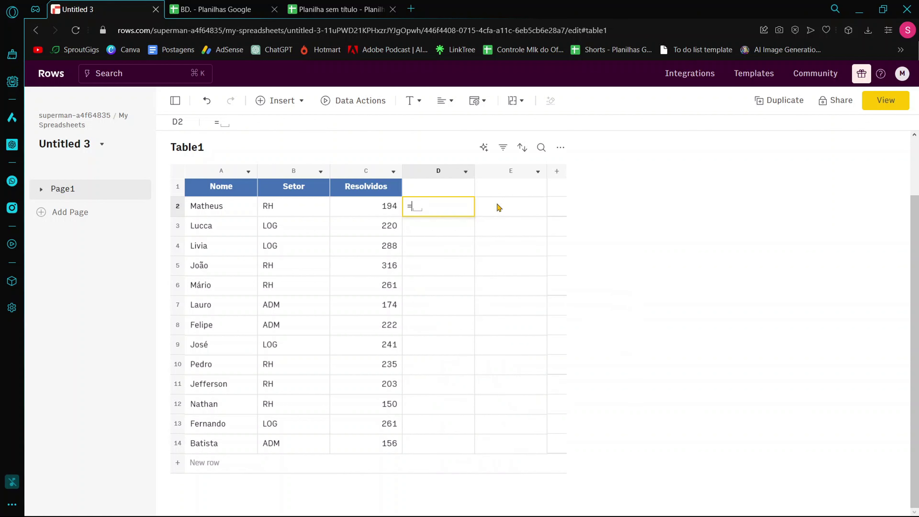
type("filter")
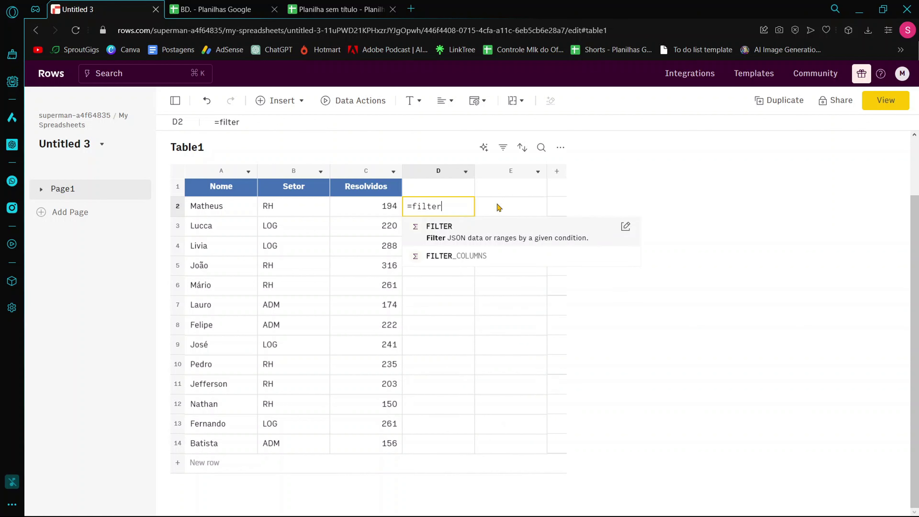
key("BackSpace")
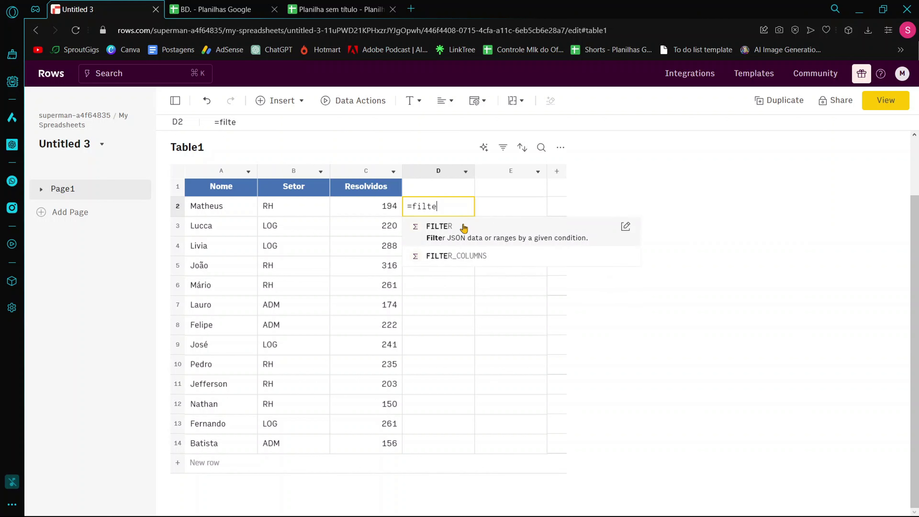
key("BackSpace")
key("BackSpace")
key("BackSpace")
key("BackSpace")
key("BackSpace")
type("uniqu")
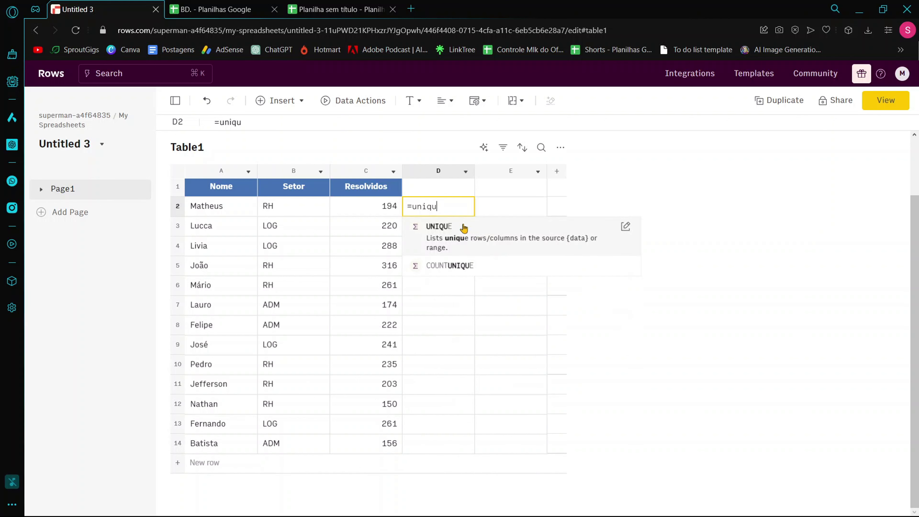
type("e")
key("Escape")
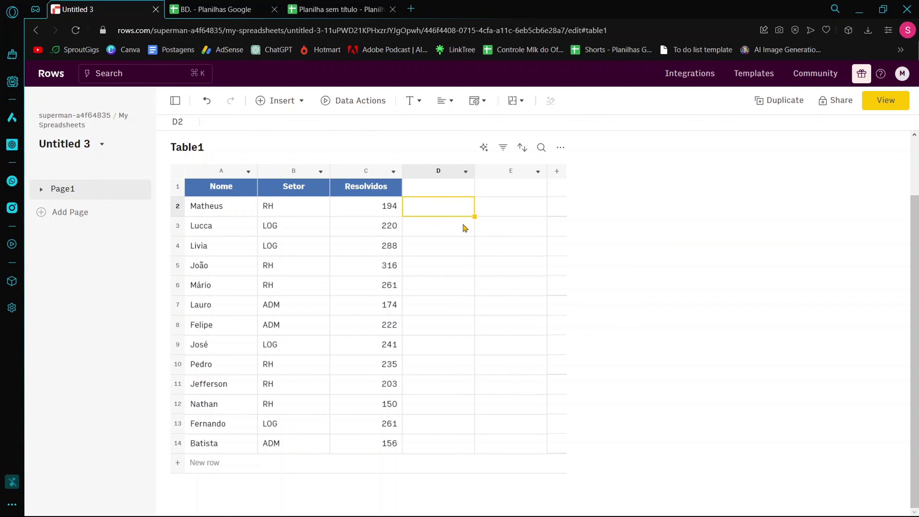
Open the Templates gallery and browse cards like OpenAI automation showcase and Company enrich tool
scroll(465, 228, "up", 2)
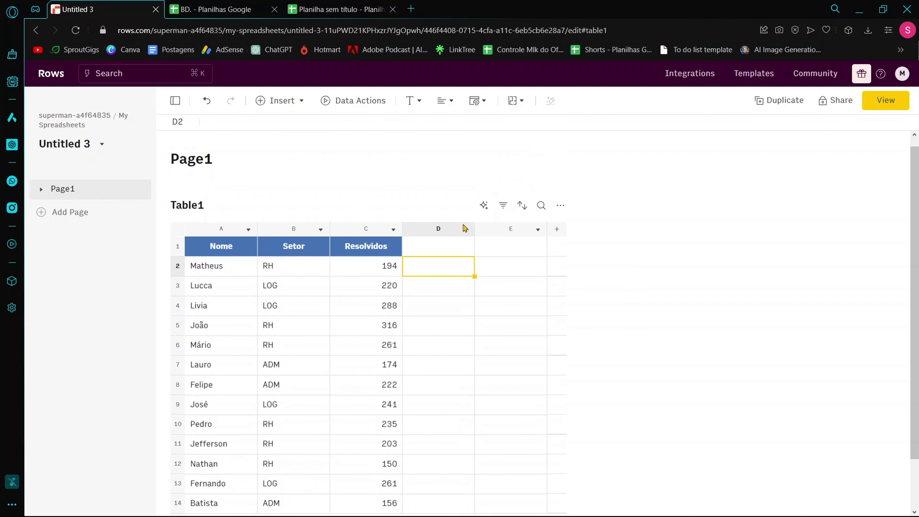
scroll(465, 228, "down", 2)
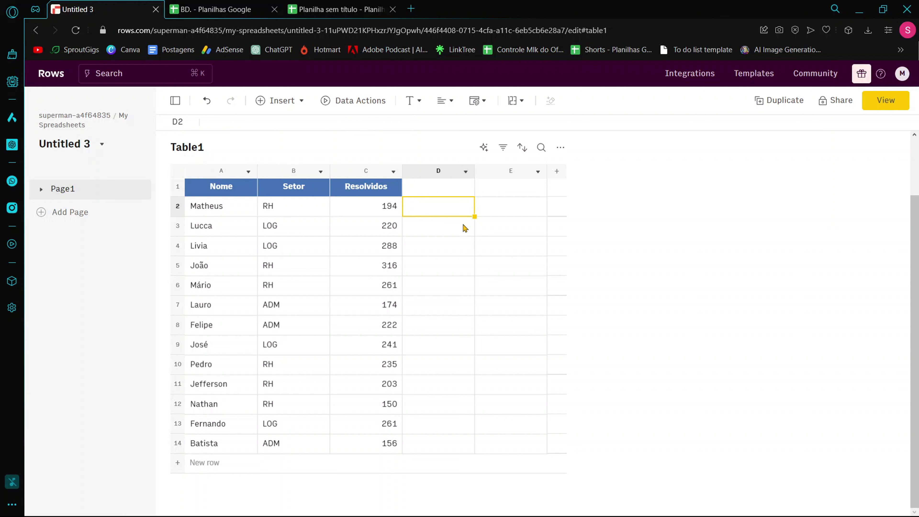
scroll(460, 264, "up", 2)
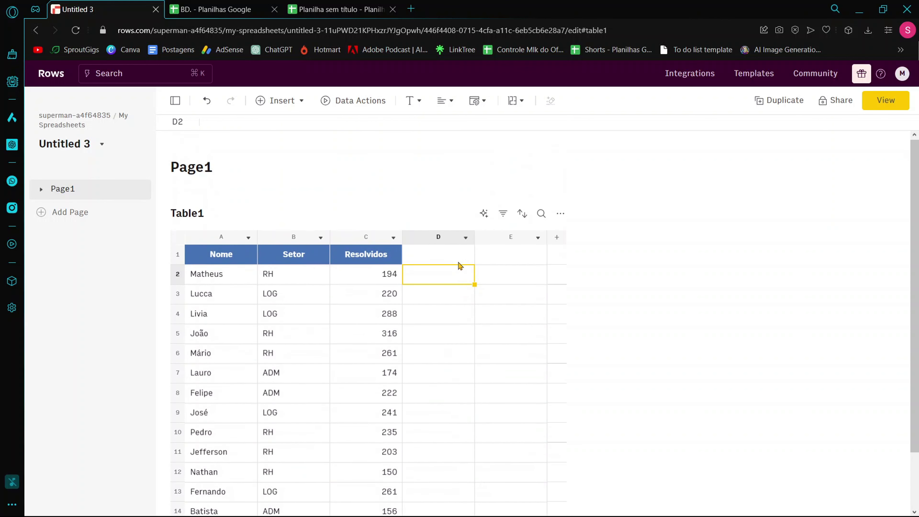
scroll(460, 265, "down", 2)
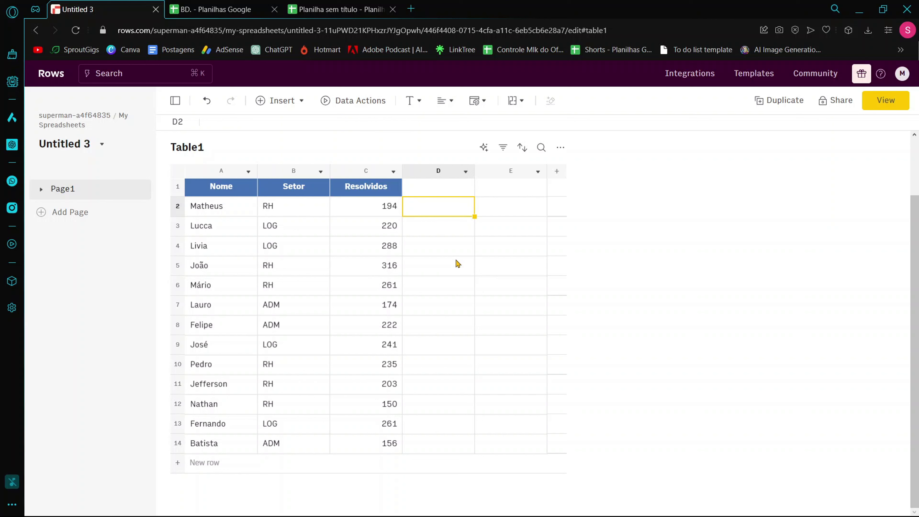
left_click(744, 82)
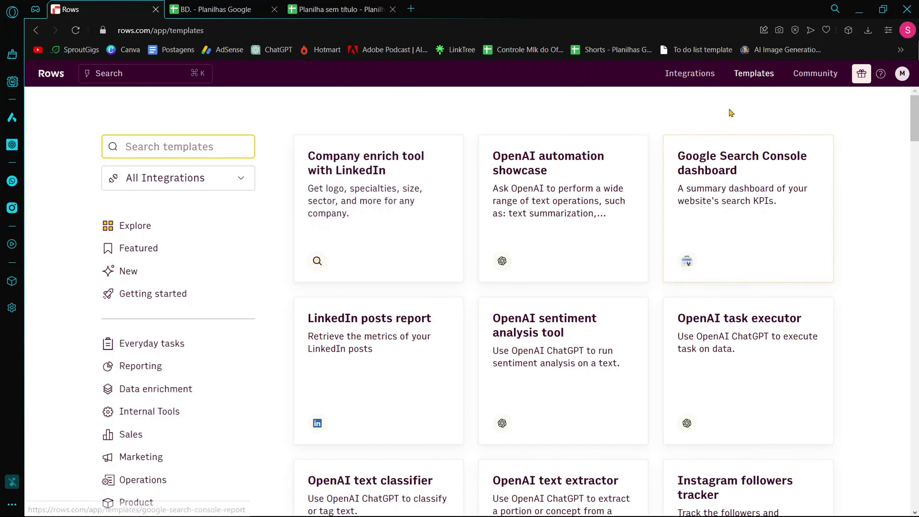
scroll(456, 267, "down", 5)
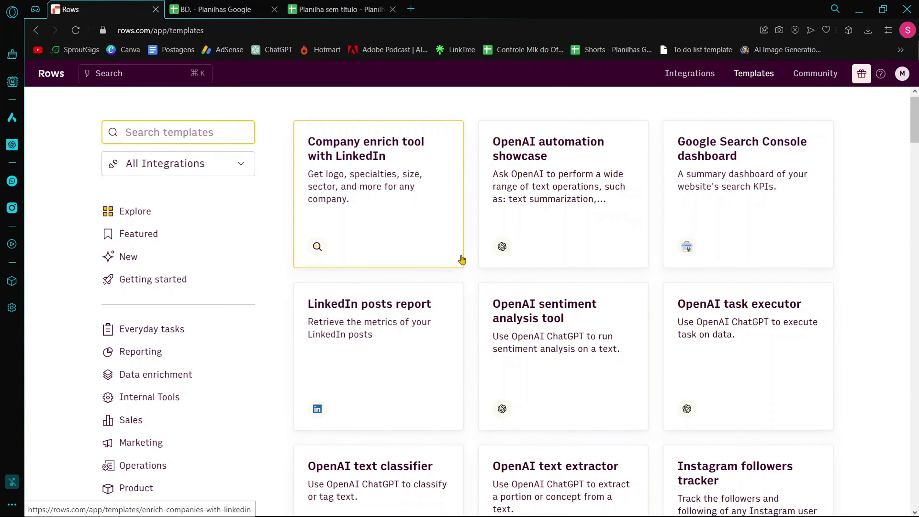
scroll(461, 260, "down", 3)
scroll(461, 267, "down", 4)
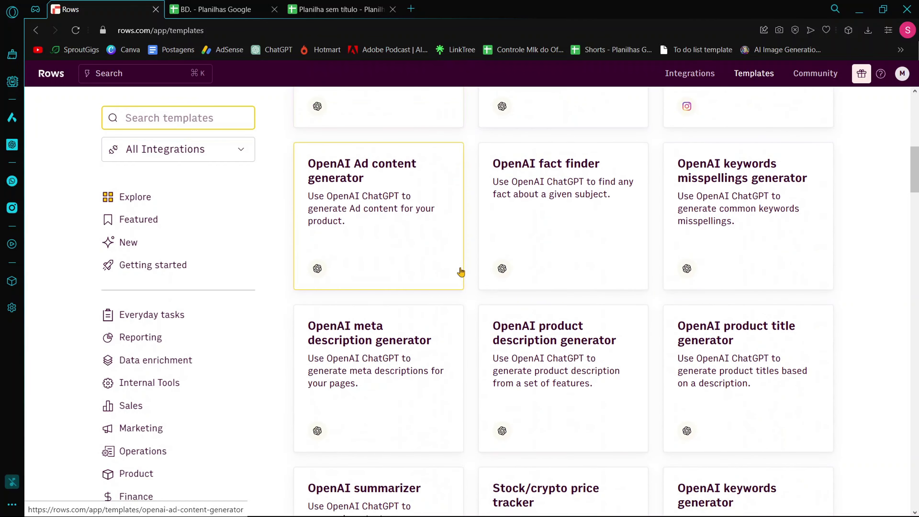
scroll(462, 272, "down", 6)
scroll(467, 274, "down", 7)
scroll(469, 277, "down", 7)
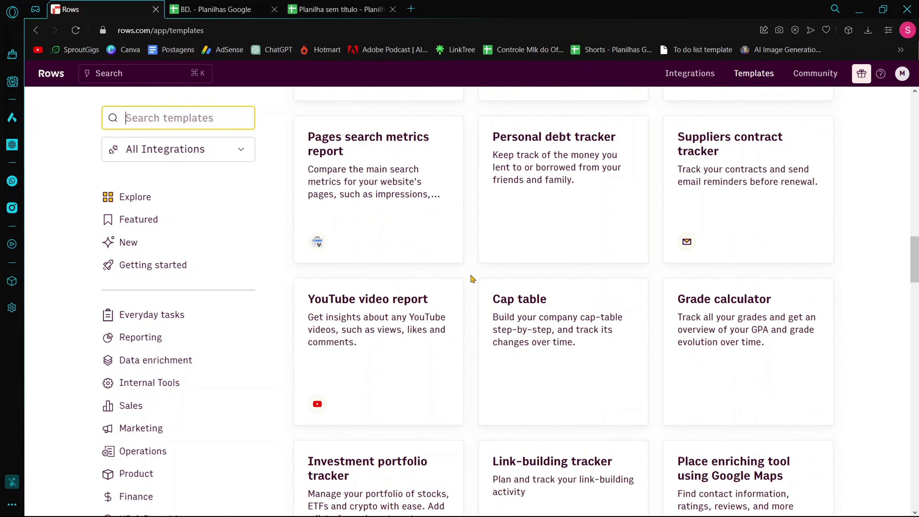
scroll(470, 280, "up", 7)
scroll(469, 280, "up", 8)
scroll(469, 280, "up", 6)
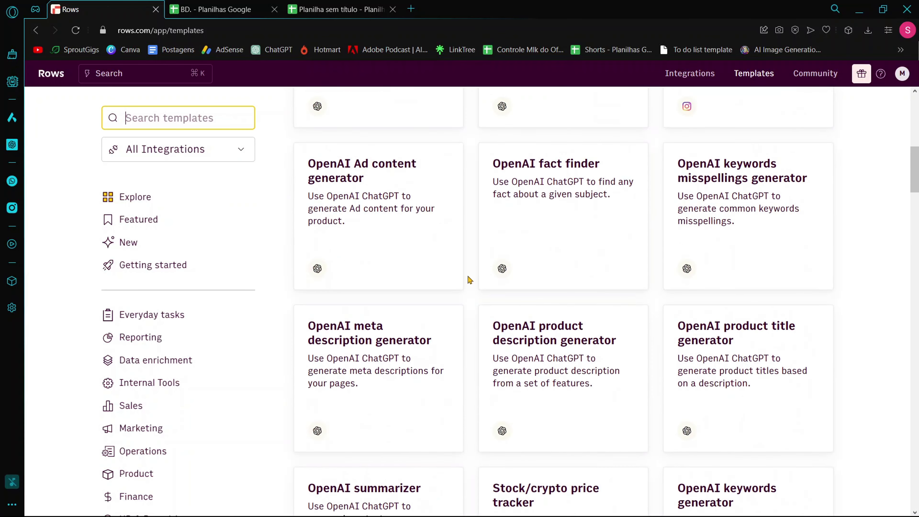
scroll(469, 280, "up", 7)
scroll(470, 280, "up", 5)
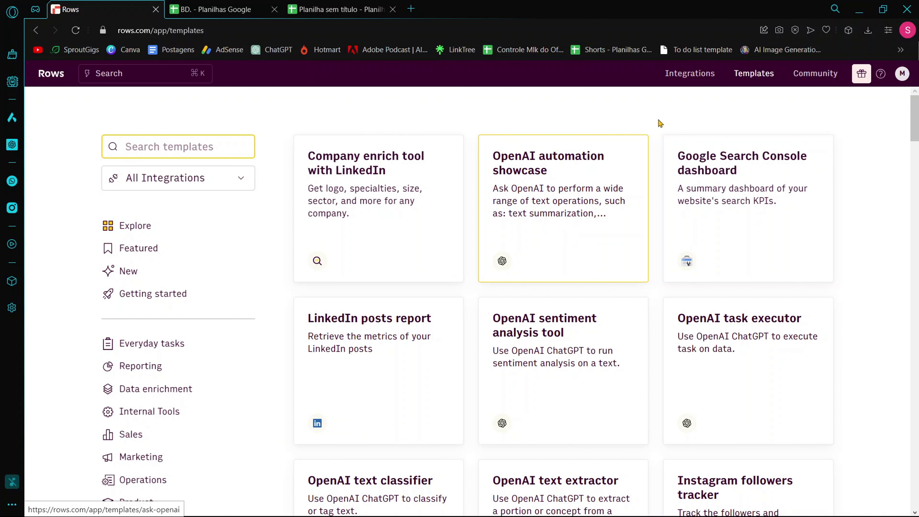
left_click(681, 73)
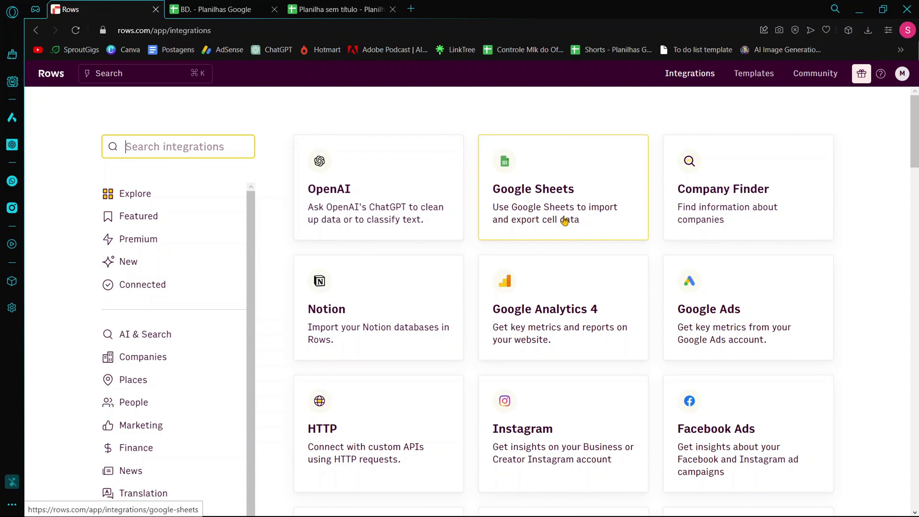
scroll(565, 221, "down", 2)
scroll(564, 221, "down", 3)
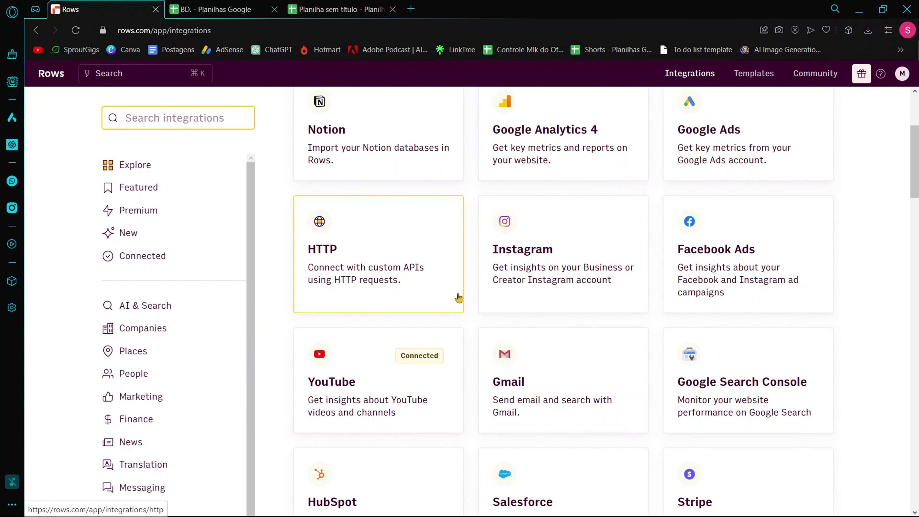
scroll(580, 313, "down", 3)
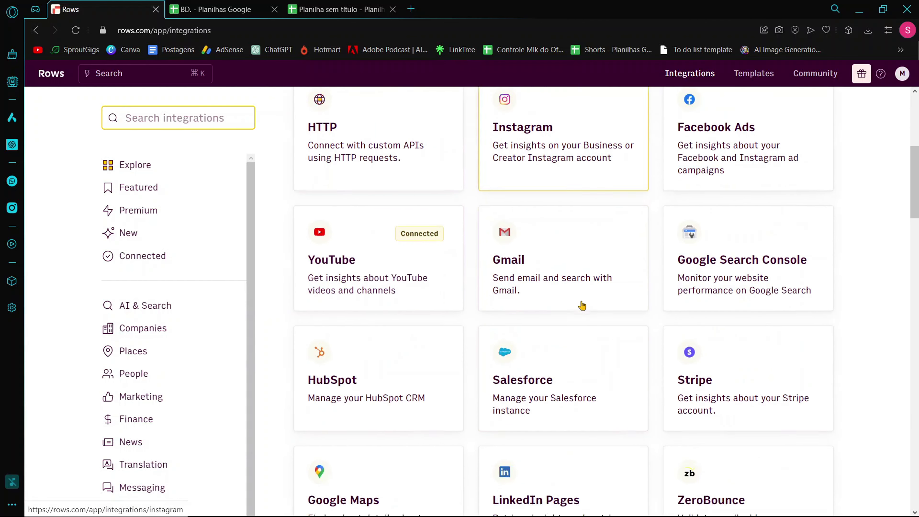
scroll(581, 308, "down", 3)
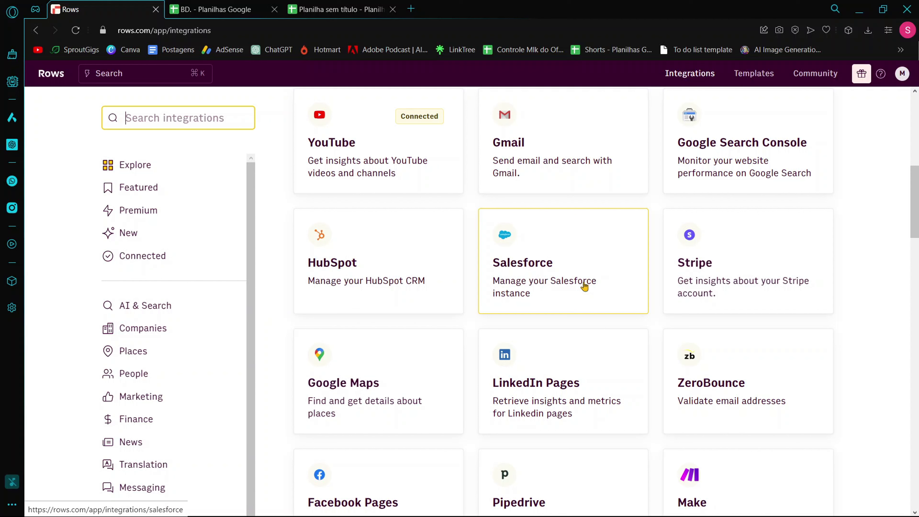
scroll(584, 286, "down", 5)
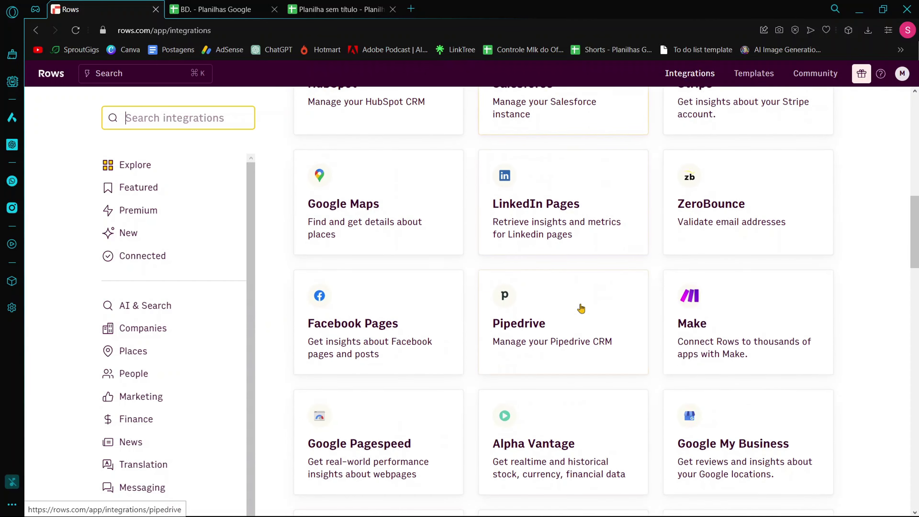
scroll(583, 322, "down", 5)
scroll(587, 324, "down", 5)
scroll(593, 315, "down", 4)
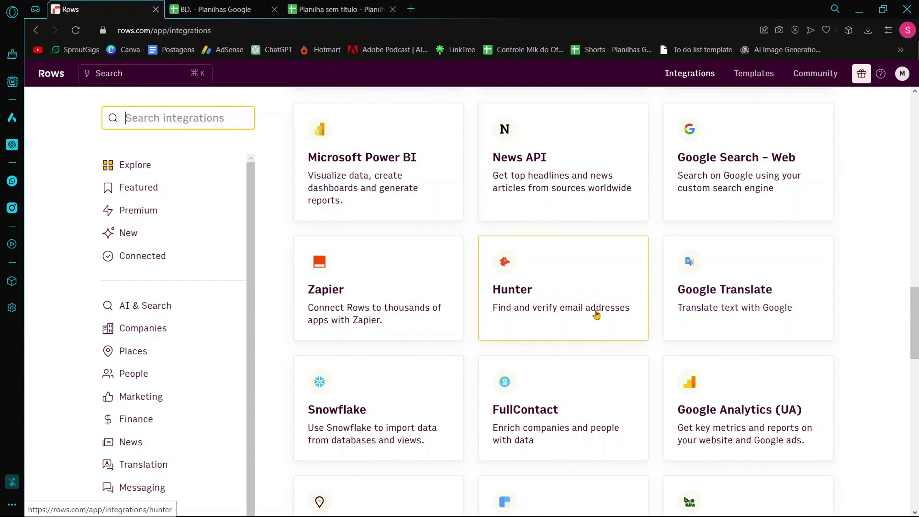
scroll(599, 333, "down", 5)
scroll(603, 332, "down", 5)
scroll(603, 332, "down", 5)
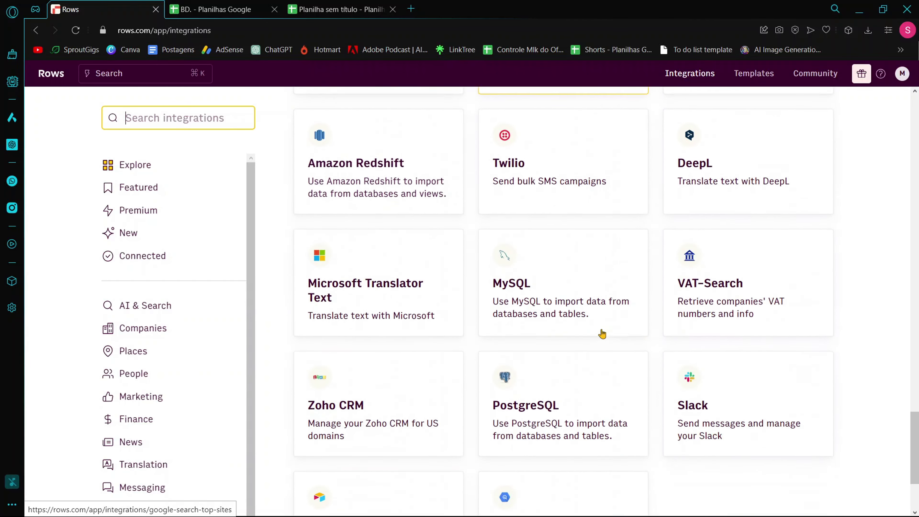
scroll(603, 333, "down", 4)
scroll(636, 353, "up", 10)
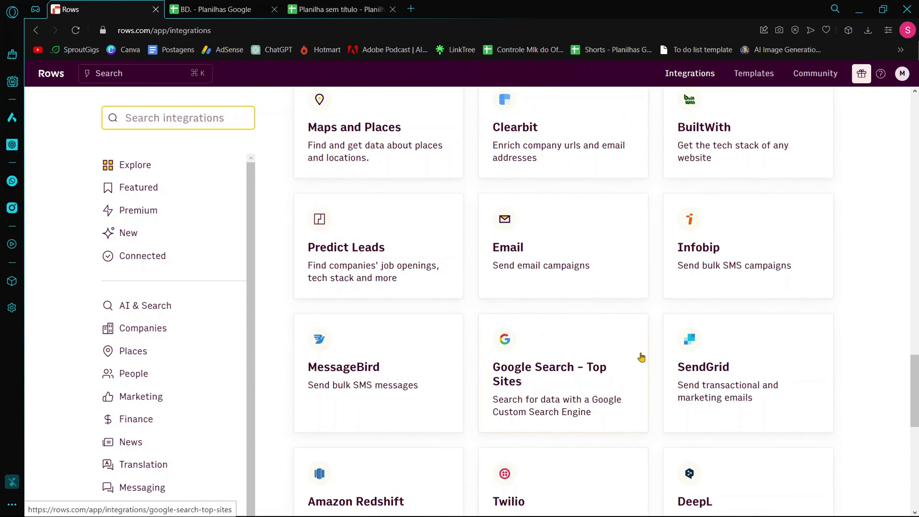
scroll(640, 351, "up", 5)
scroll(648, 353, "down", 5)
scroll(652, 354, "down", 5)
scroll(652, 353, "down", 3)
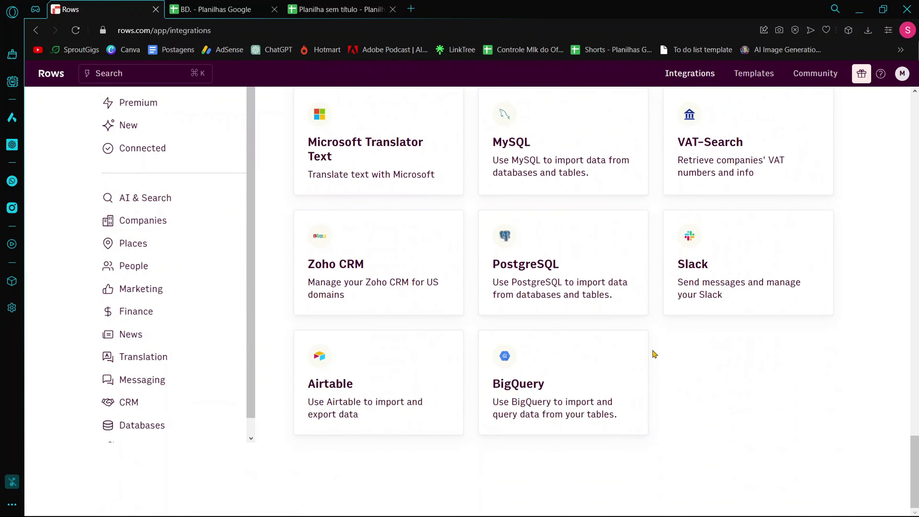
scroll(667, 362, "up", 7)
scroll(683, 376, "up", 5)
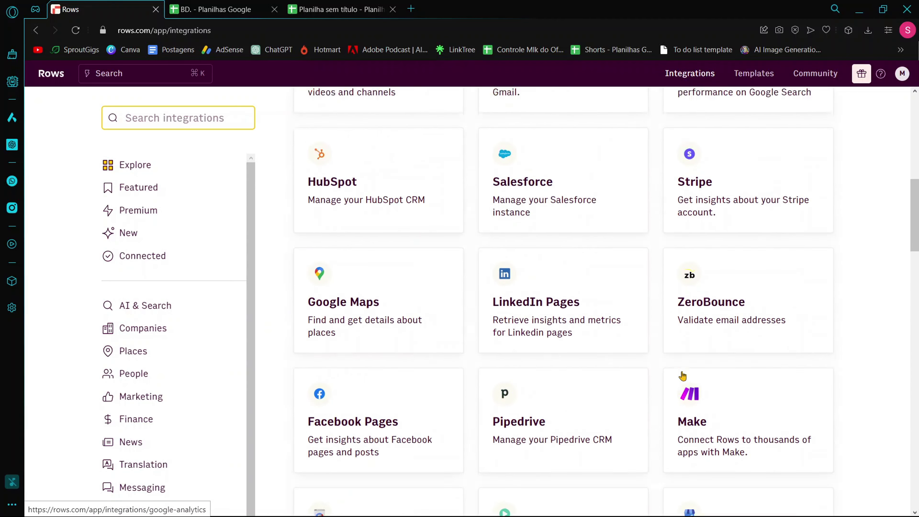
scroll(682, 375, "up", 5)
scroll(682, 375, "down", 2)
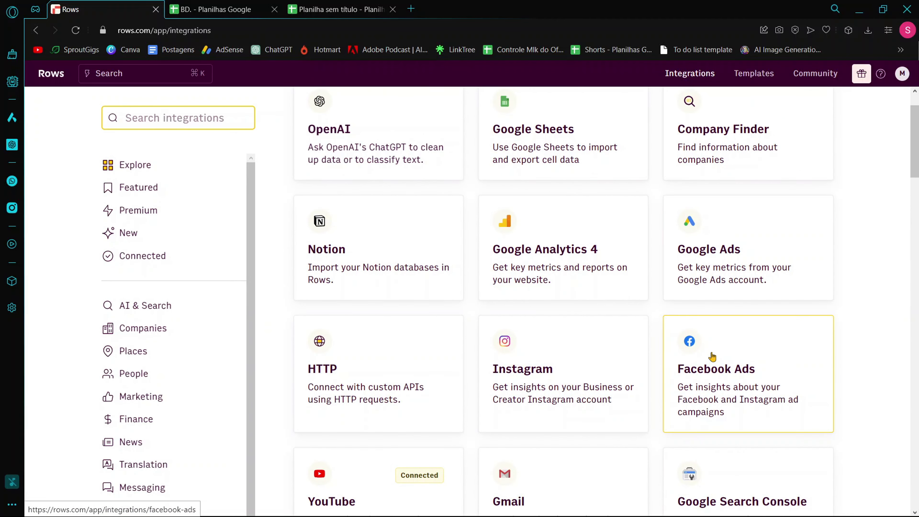
Scroll back up the Rows integrations page before moving on to WPS Office
scroll(713, 356, "up", 2)
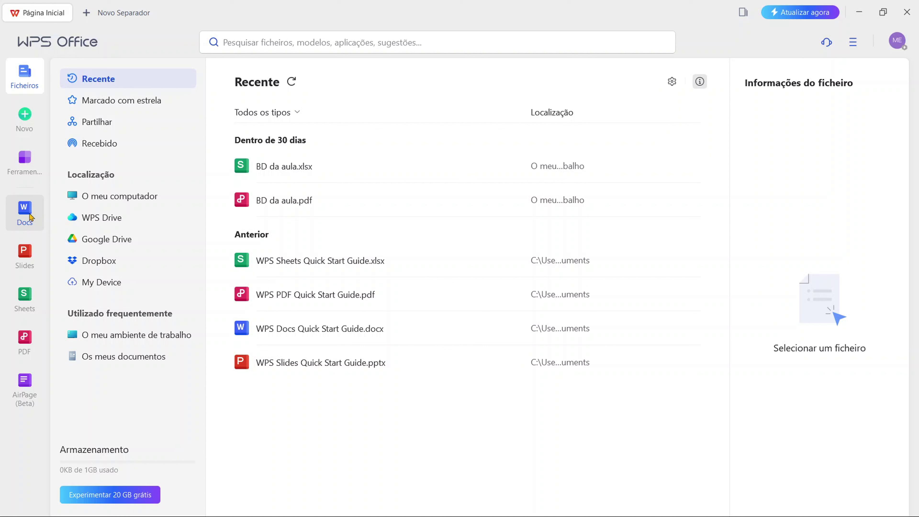
Create a blank workbook from the Sheets start page and select a cell in it
left_click(28, 300)
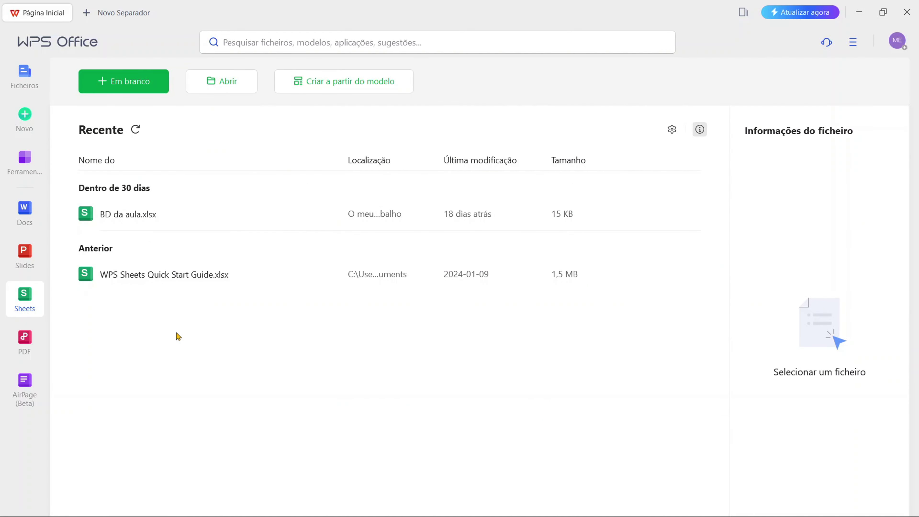
left_click(139, 93)
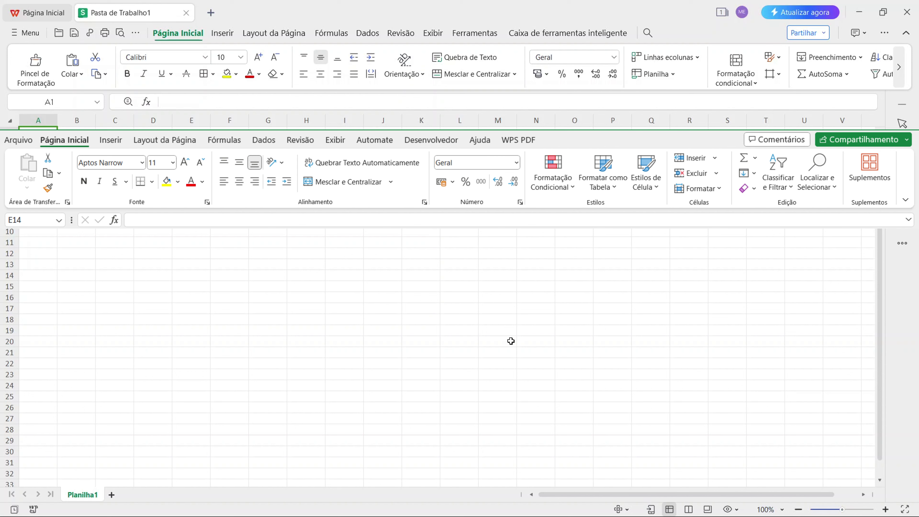
left_click(189, 232)
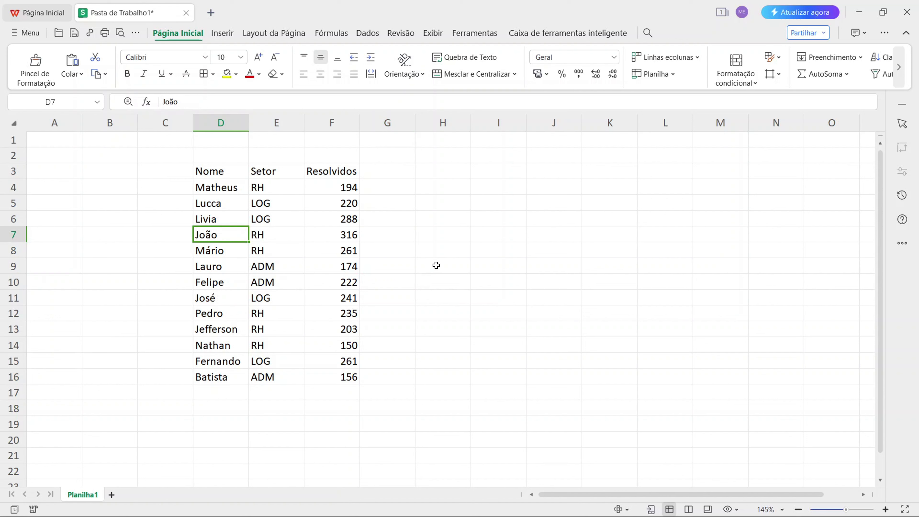
Fill the D3:F3 header cells (Nome, Setor, Resolvidos) with yellow
left_click(210, 174)
left_click_drag(266, 171, 339, 172)
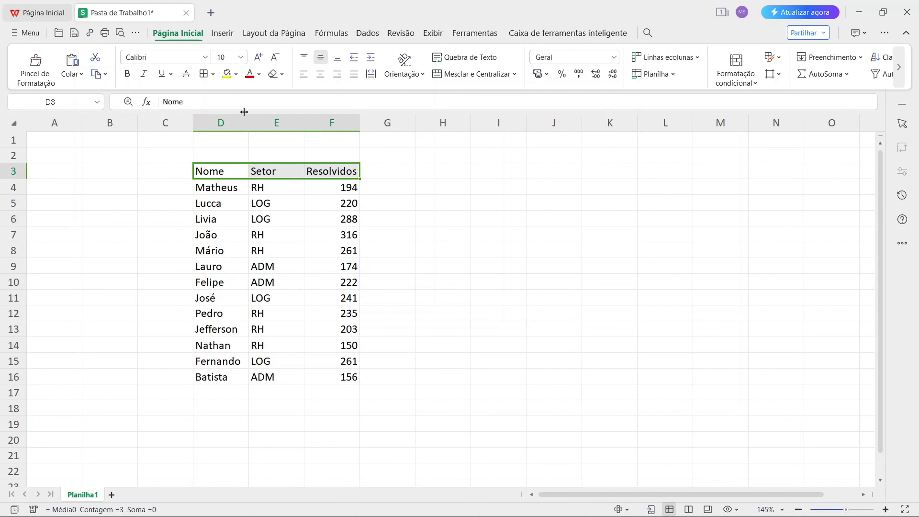
left_click(236, 75)
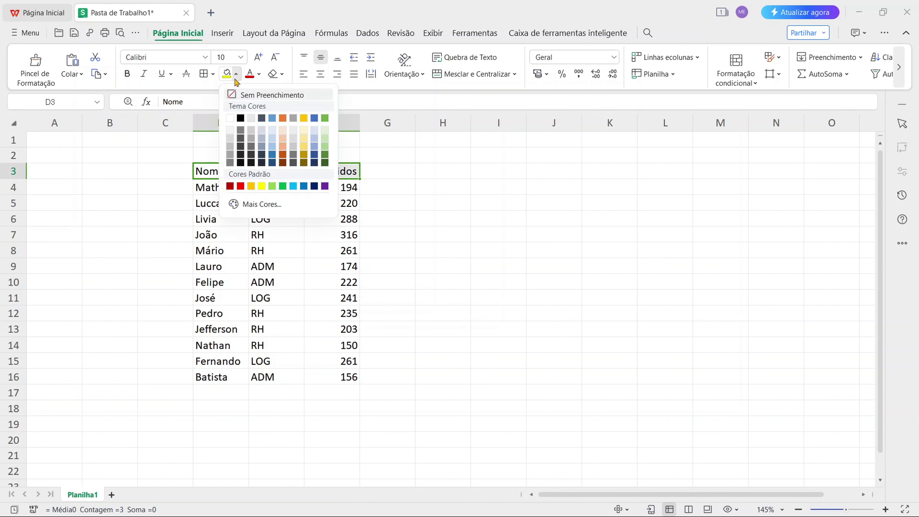
left_click(262, 186)
Apply All Borders to the table's data rows D4:F16
mouse_move(224, 187)
left_mouse_down()
mouse_move(354, 362)
mouse_move(342, 376)
left_mouse_up()
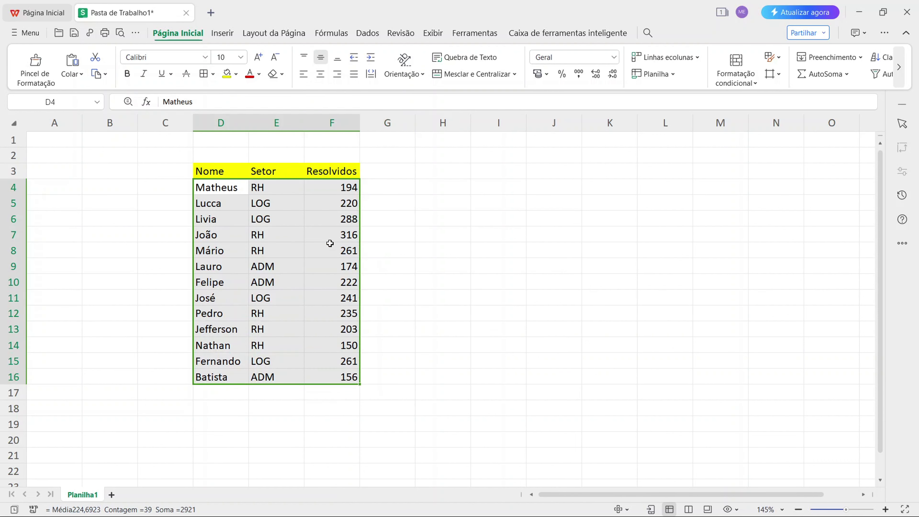
left_click(204, 74)
left_click(496, 320)
left_click(414, 231)
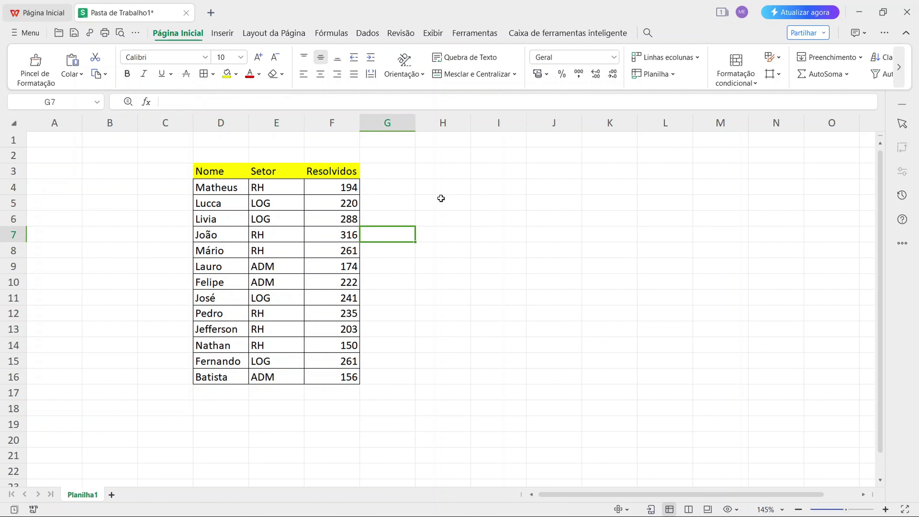
left_click(440, 199)
left_click(442, 190)
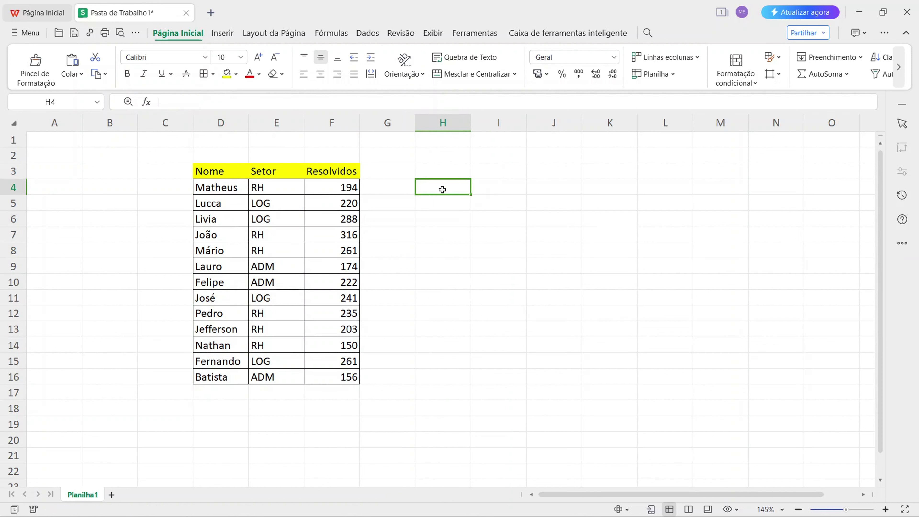
type("=")
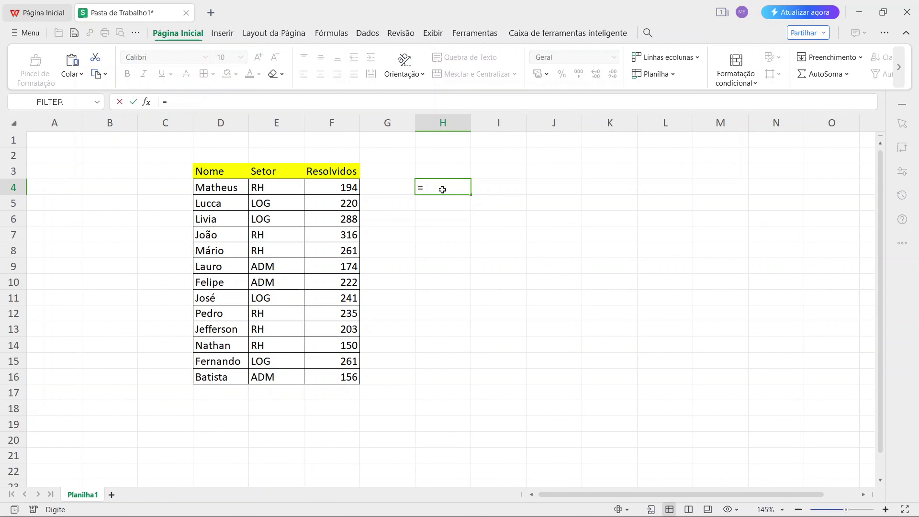
type("ses")
key("BackSpace")
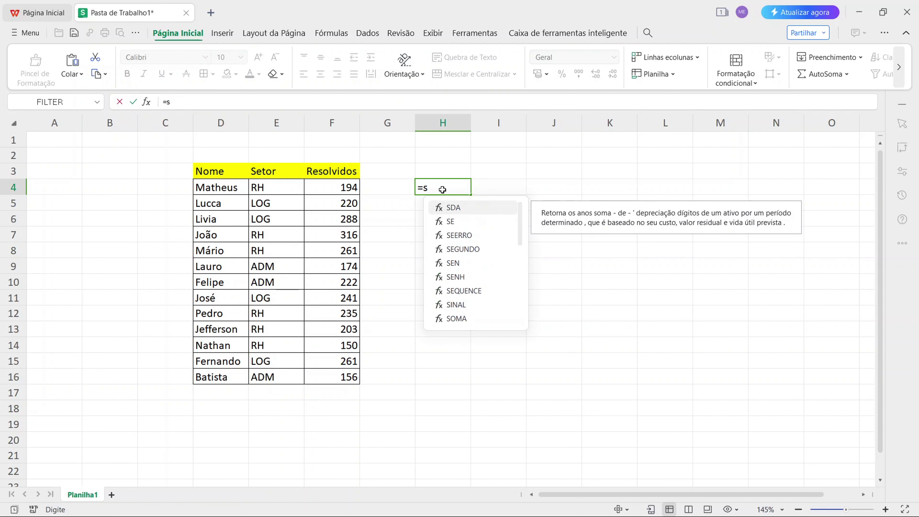
key("BackSpace")
key("BackSpace")
type("ifs")
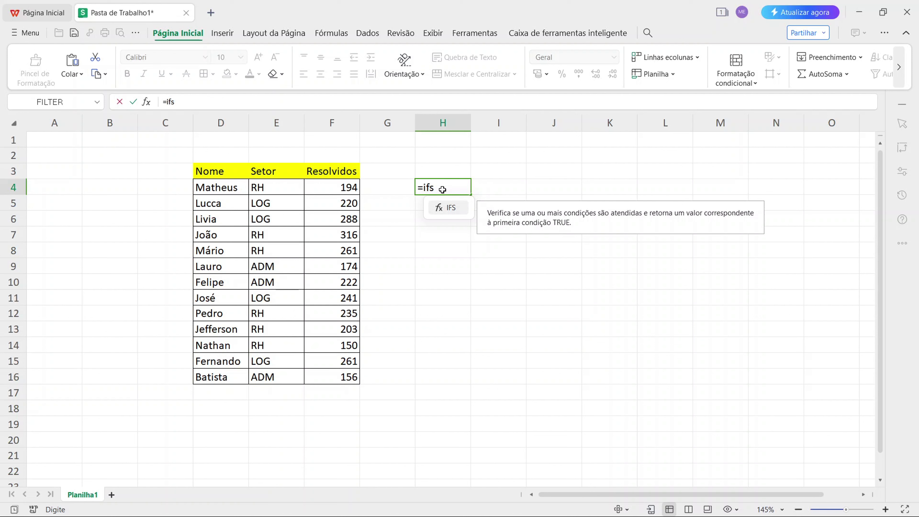
key("BackSpace")
key("BackSpace")
key("BackSpace")
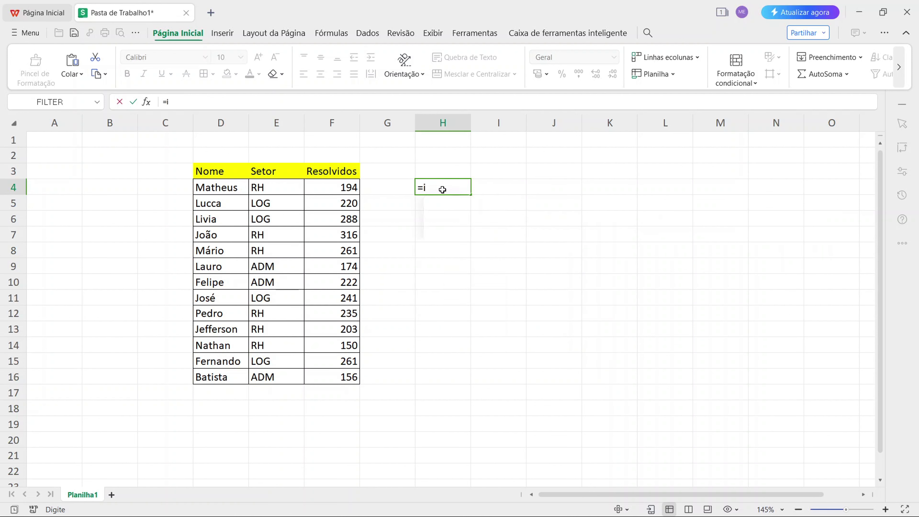
type("filter")
key("Tab")
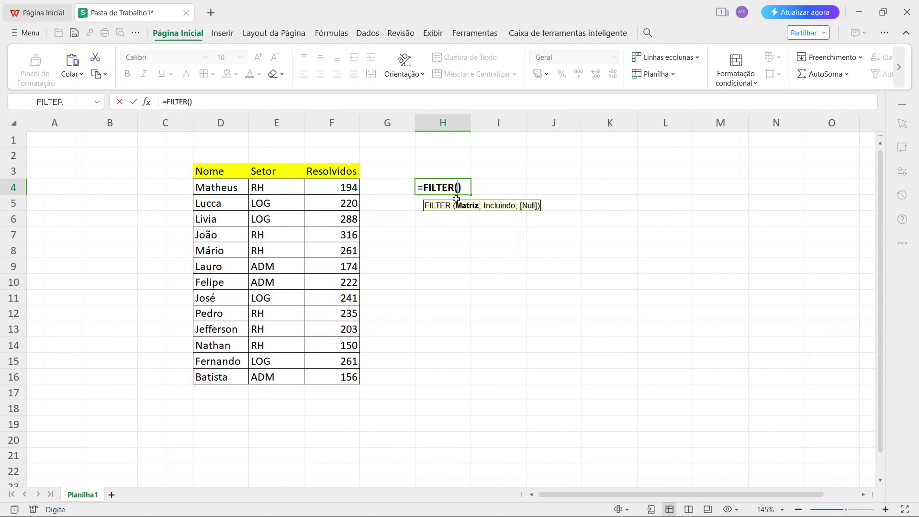
key("Escape")
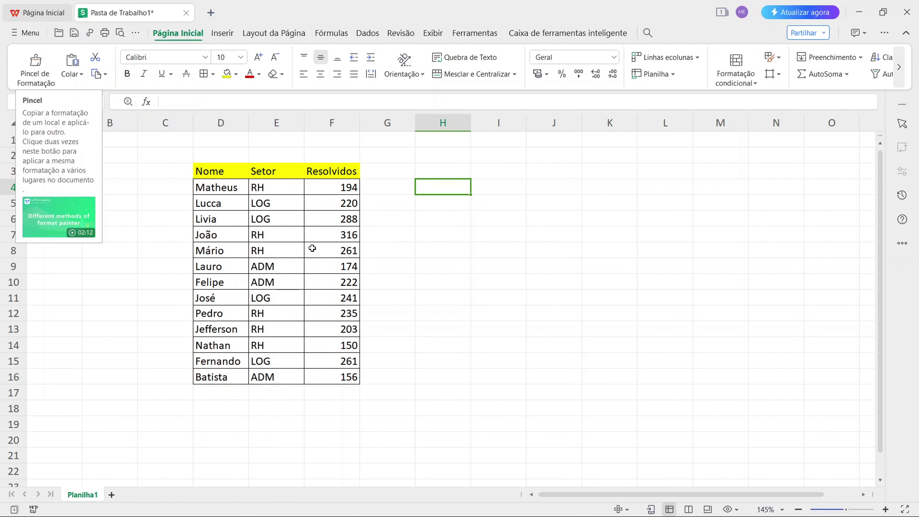
Open a new Criar novo tab for creating a document
left_click(559, 253)
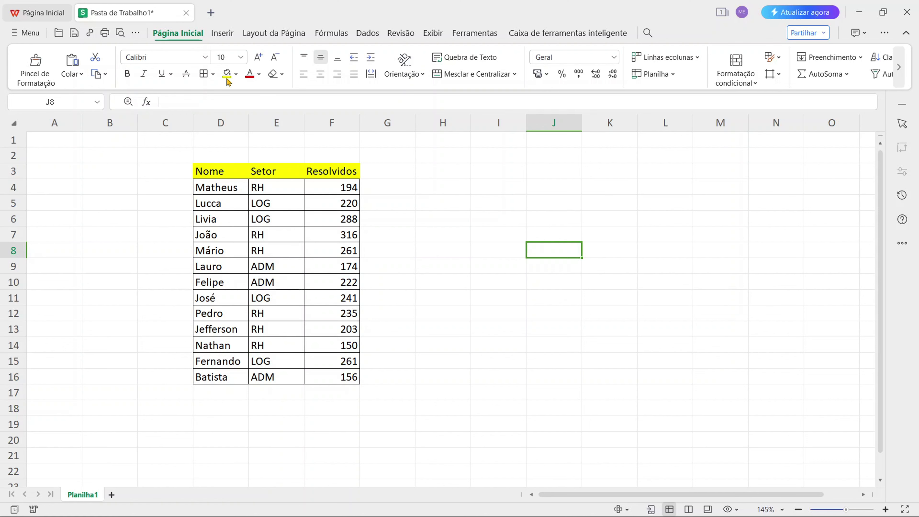
left_click(210, 13)
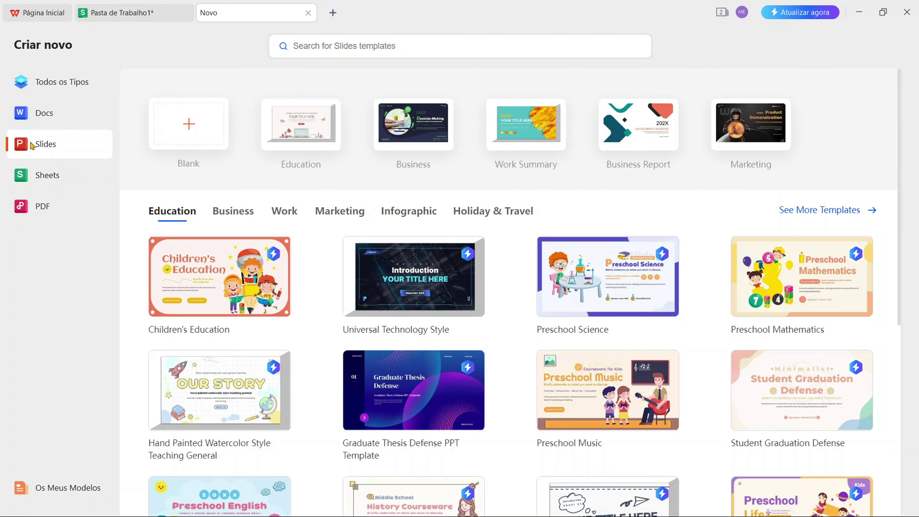
Create a blank workbook from the Sheets templates, then close Pasta de Trabalho2 with Ctrl+W
left_click(46, 175)
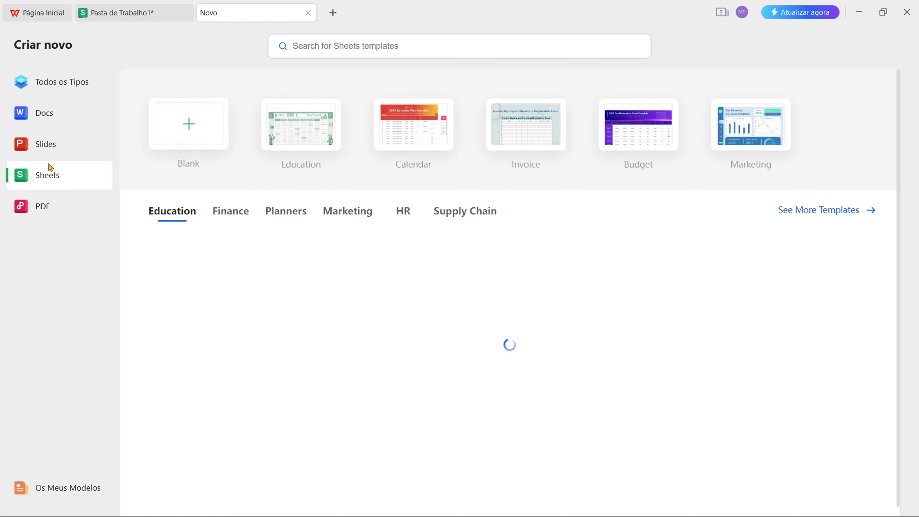
left_click(55, 122)
left_click(58, 184)
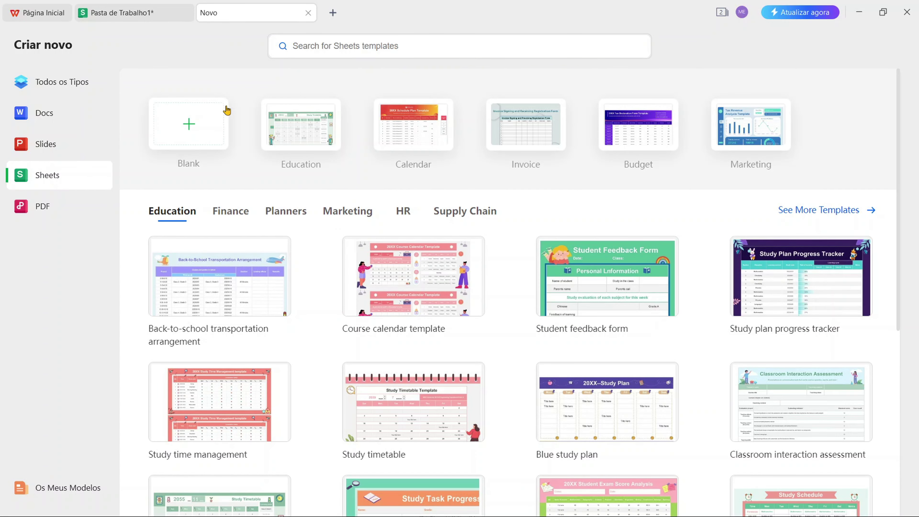
left_click(203, 135)
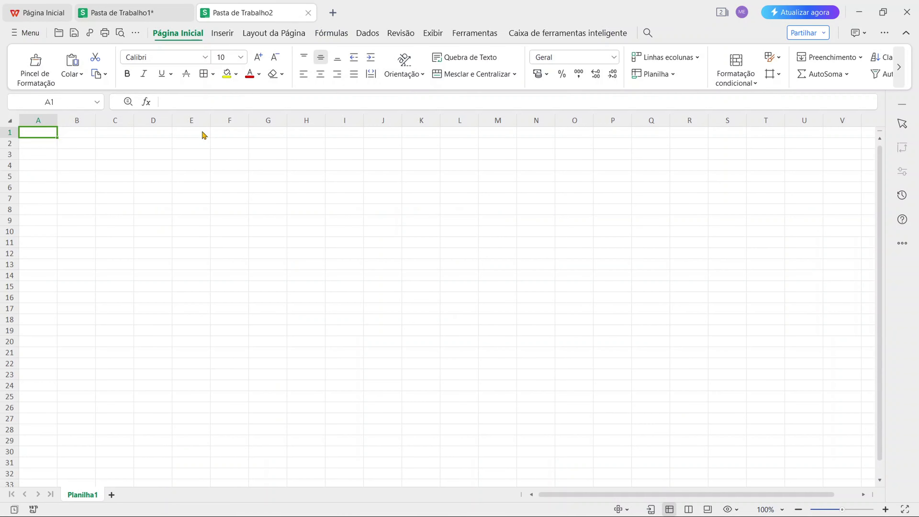
key("ctrl+w")
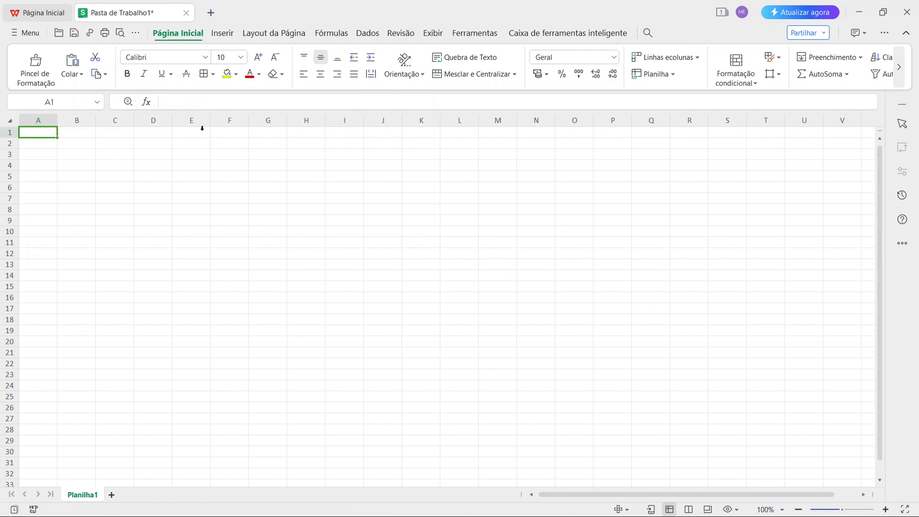